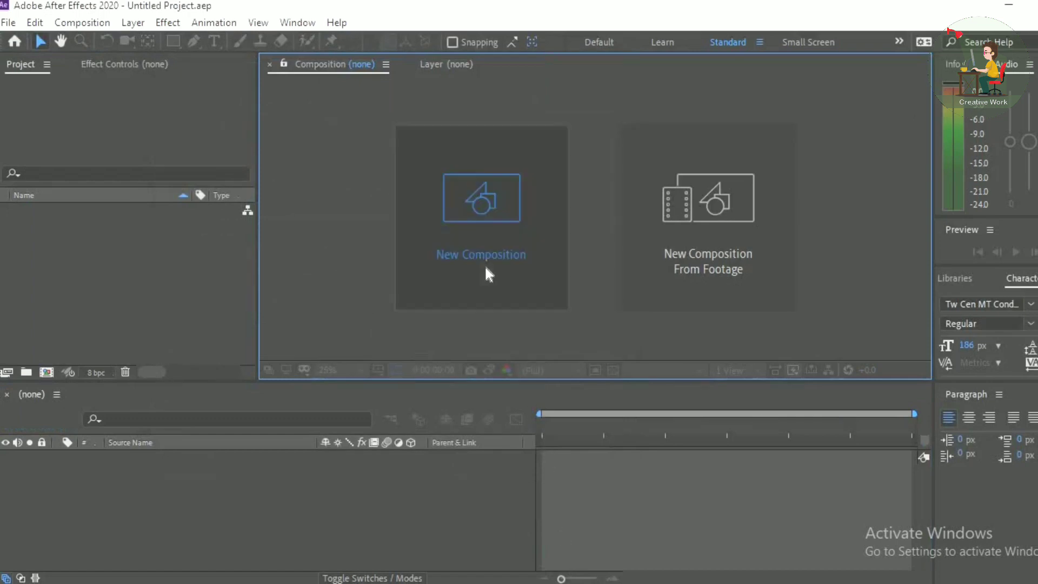
# - Create Comp 1 from the HDTV 1080 25 preset (1920×1080, 25 fps, 10 seconds)
pyautogui.click(485, 264)
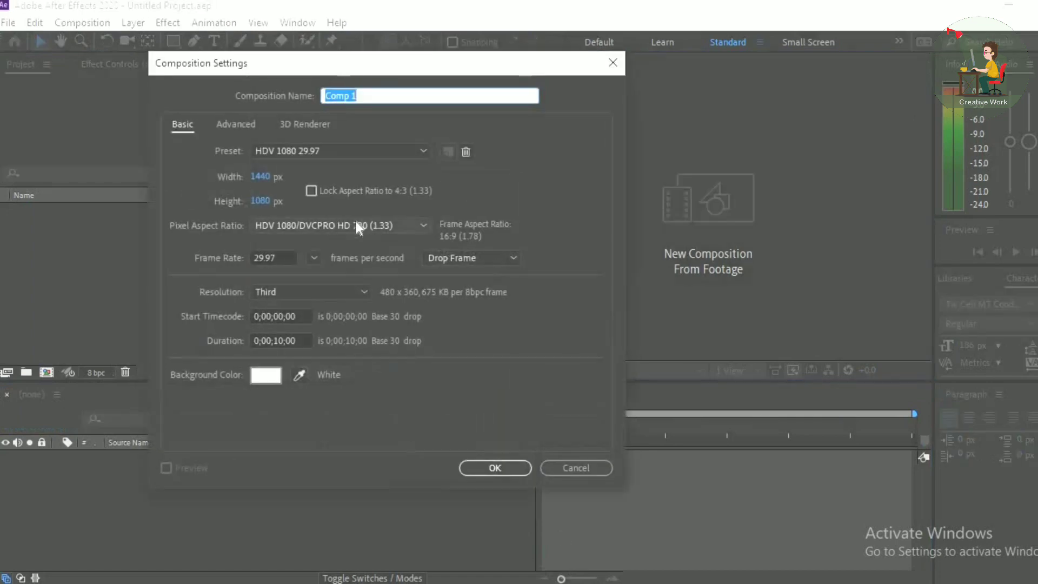
pyautogui.click(297, 147)
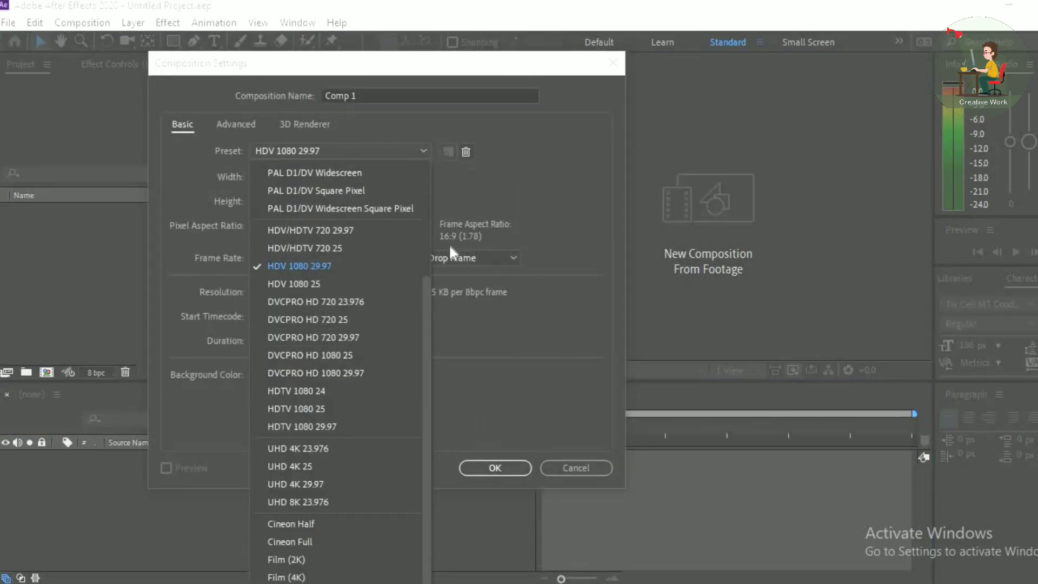
pyautogui.click(339, 408)
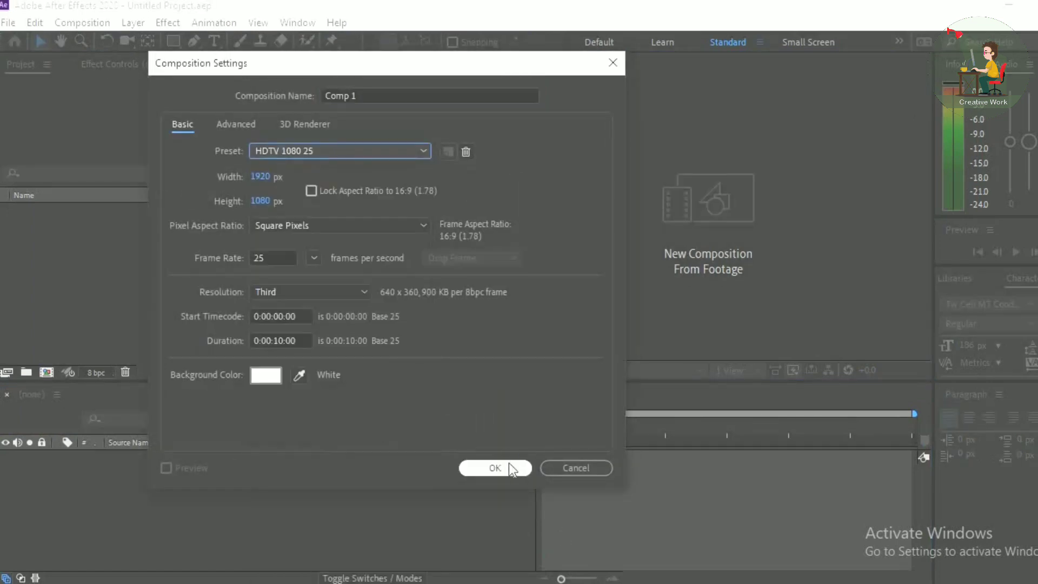
pyautogui.click(509, 467)
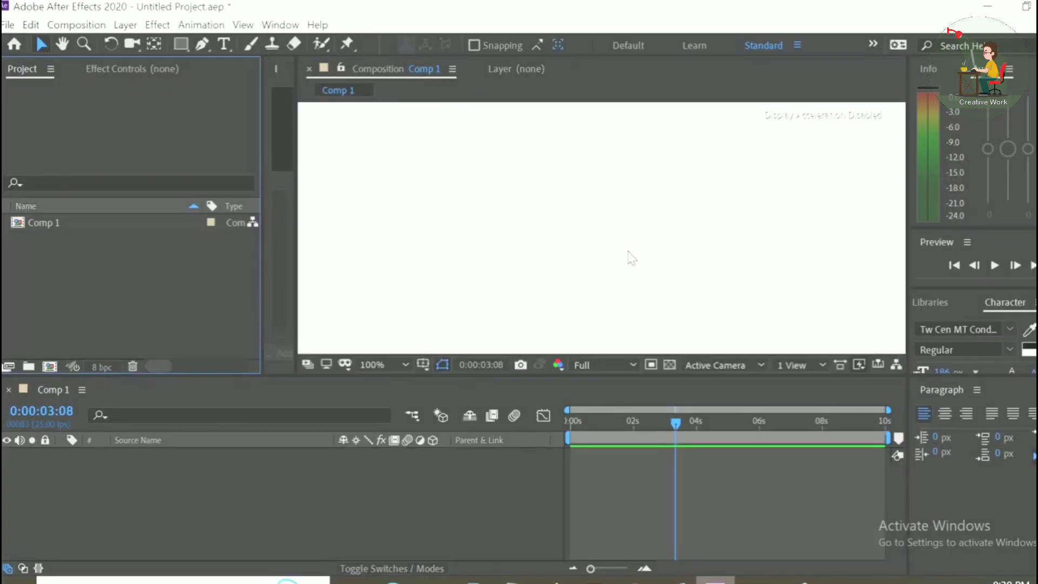
# - Zoom the viewer to 50% and begin the A's curved left stroke with the Pen tool
pyautogui.click(627, 251)
pyautogui.press(',')
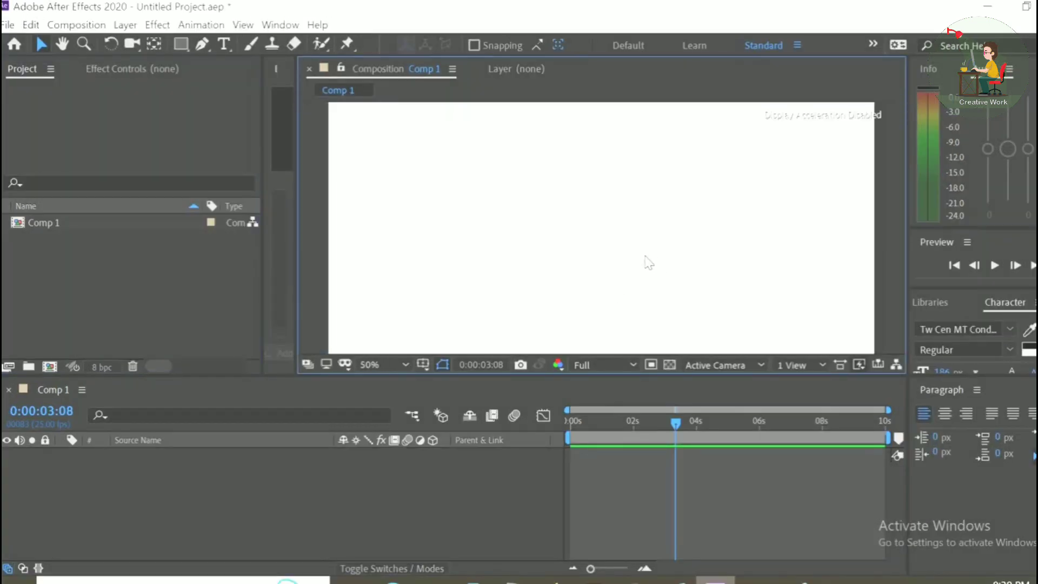
pyautogui.press('q')
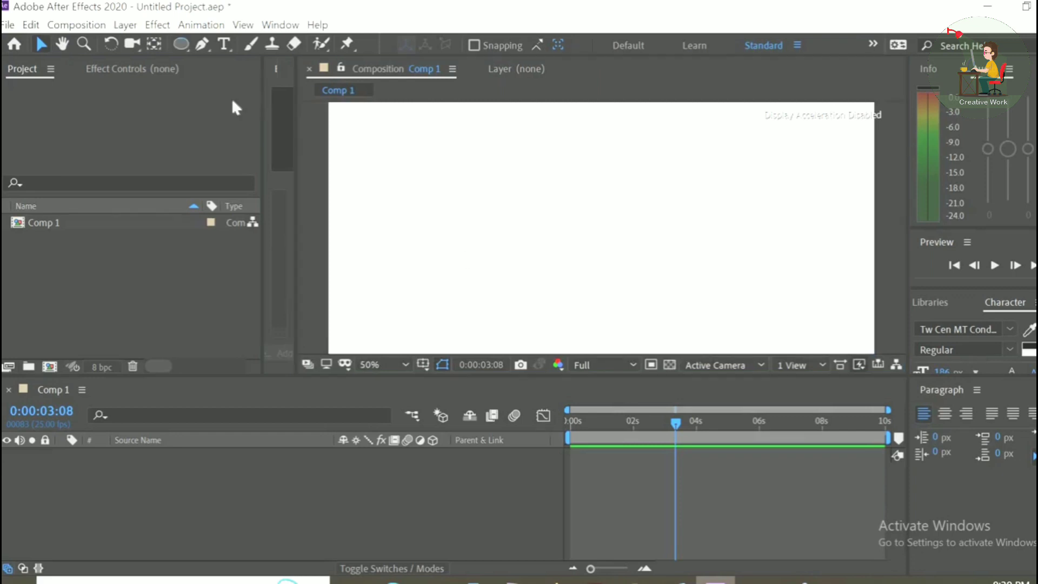
pyautogui.click(208, 45)
pyautogui.click(562, 312)
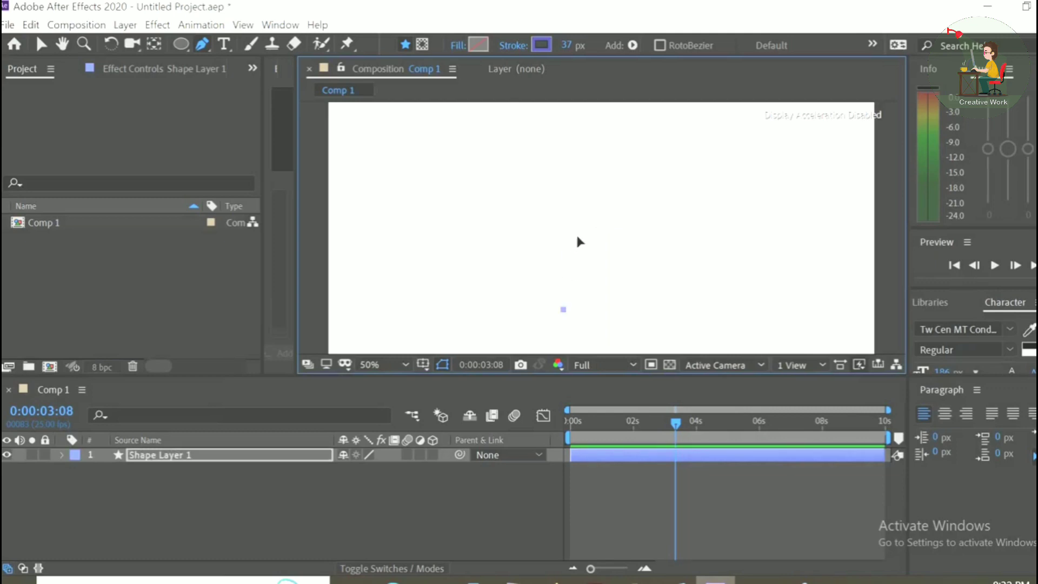
pyautogui.click(571, 252)
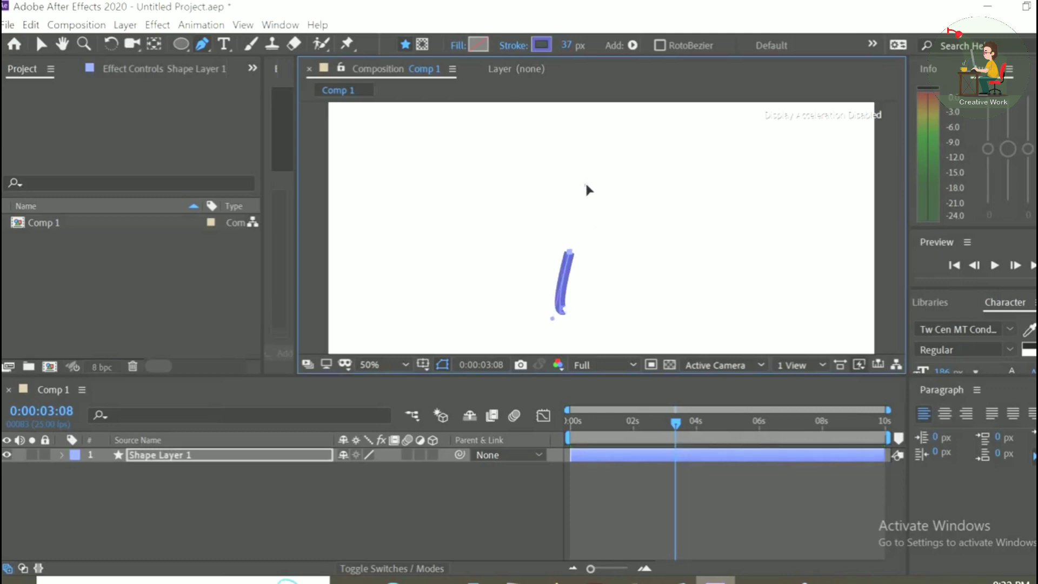
pyautogui.moveTo(579, 192); pyautogui.dragTo(586, 187)
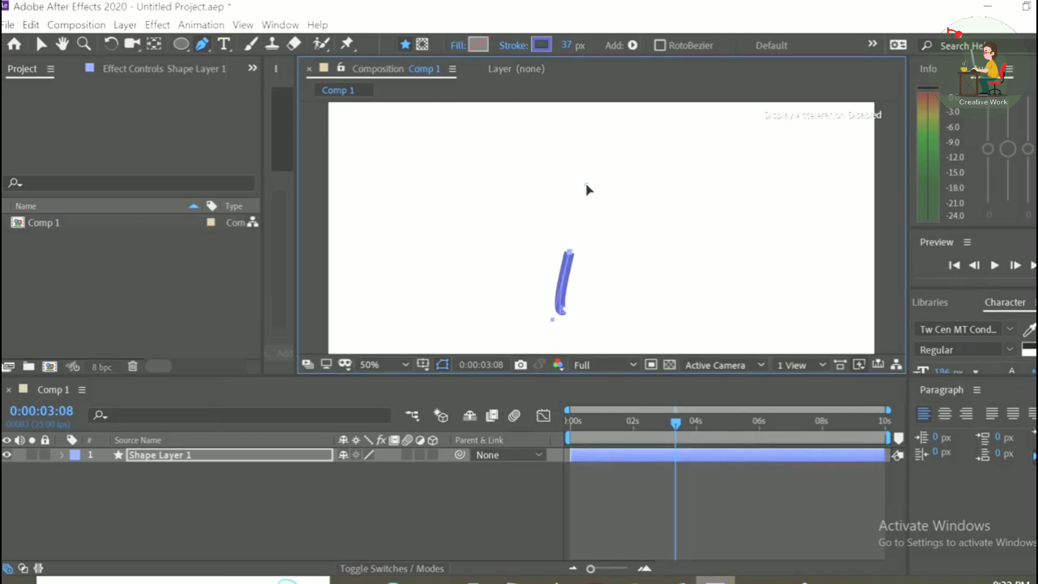
# - Extend the path up into an arch at the top and bend it back down into a loop
pyautogui.click(608, 158)
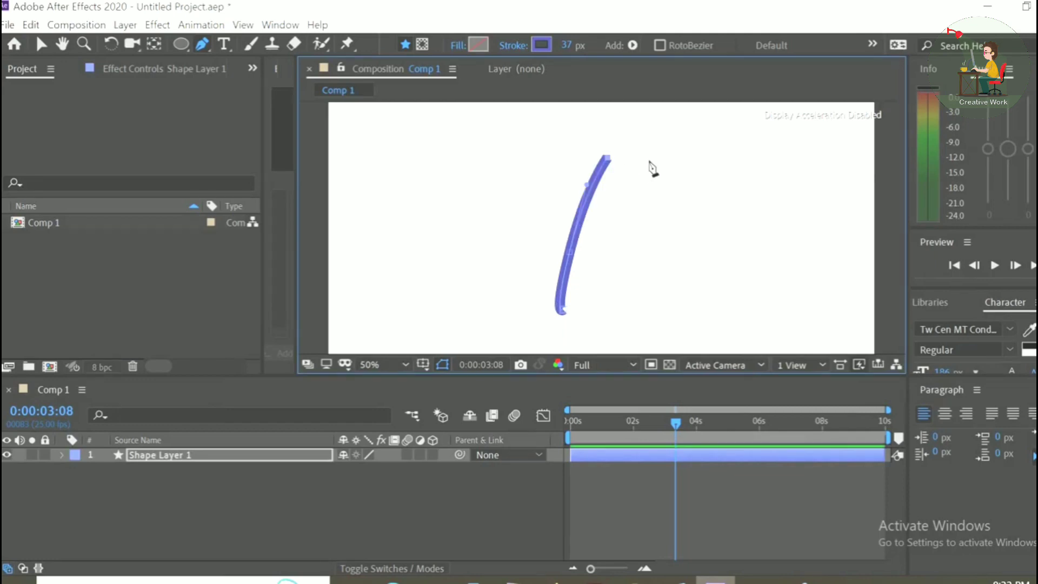
pyautogui.moveTo(656, 175); pyautogui.dragTo(669, 201)
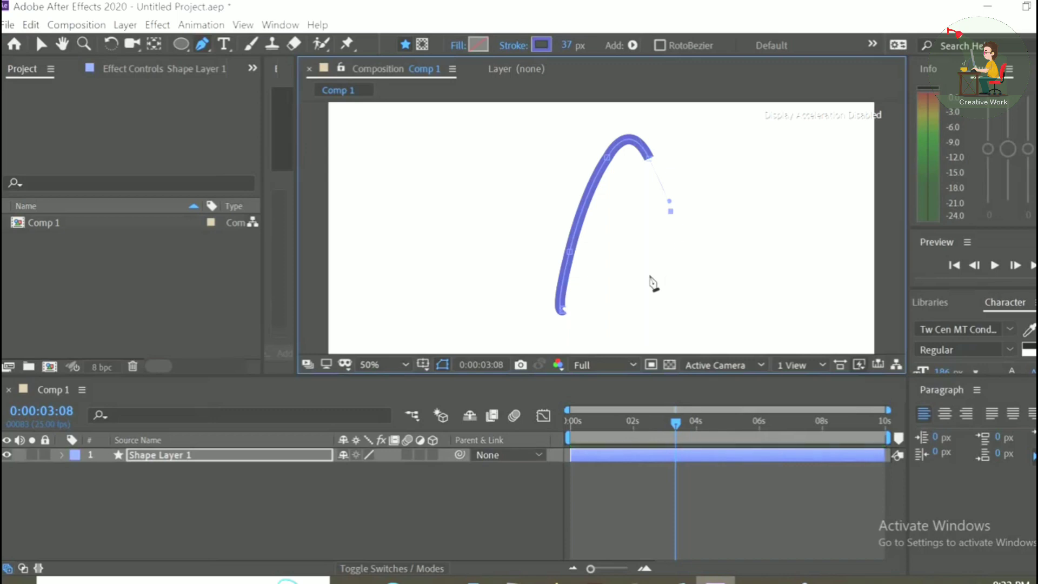
pyautogui.moveTo(639, 269); pyautogui.dragTo(604, 259)
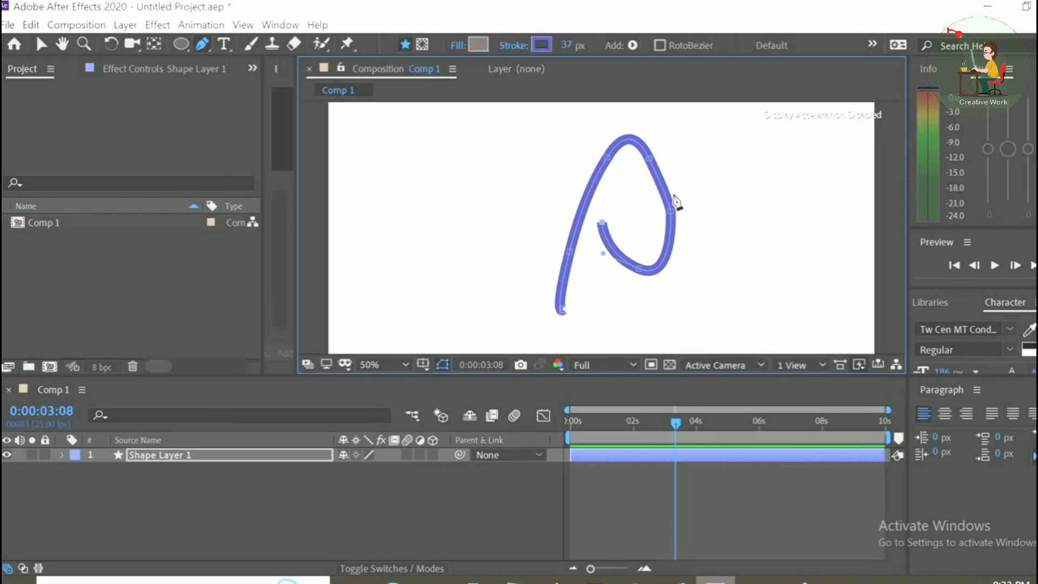
pyautogui.moveTo(697, 214)
pyautogui.mouseDown()
pyautogui.moveTo(761, 209)
pyautogui.moveTo(750, 210)
pyautogui.moveTo(749, 196)
pyautogui.mouseUp()
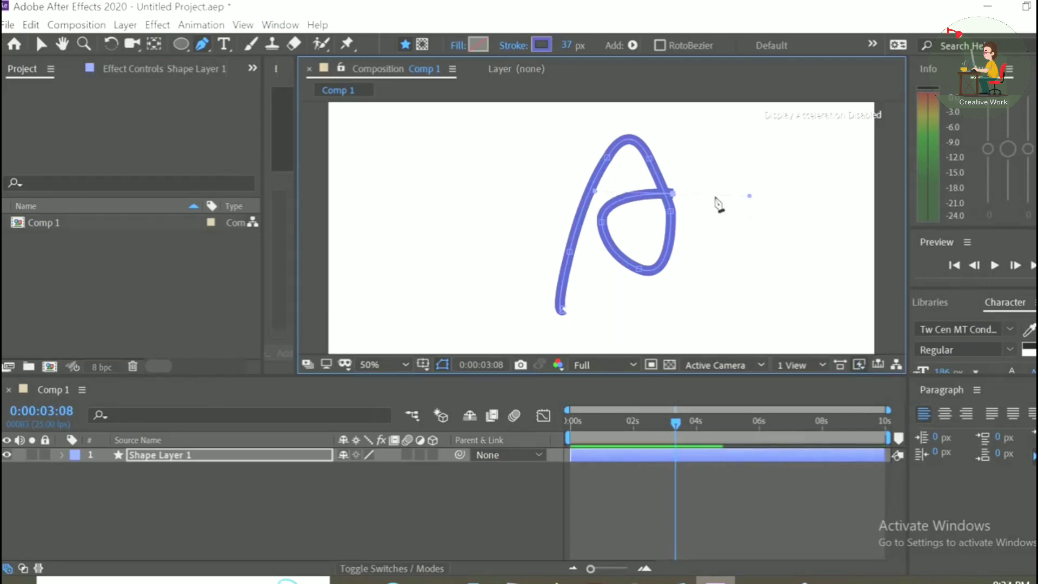
# - Add the crossbar point to the right and refine the loop bottom and left stroke curve
pyautogui.click(741, 209)
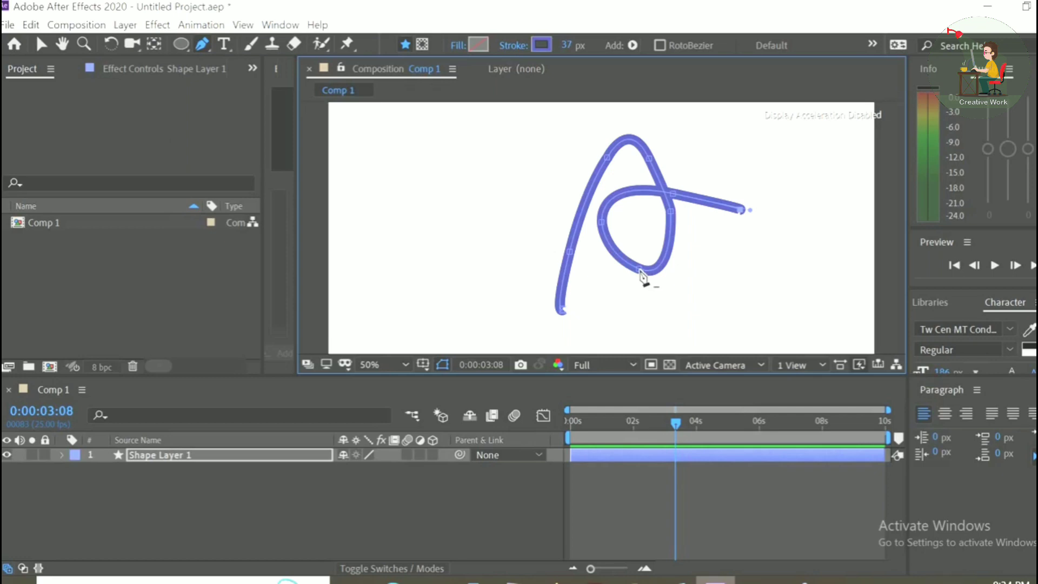
pyautogui.moveTo(641, 270); pyautogui.dragTo(638, 281)
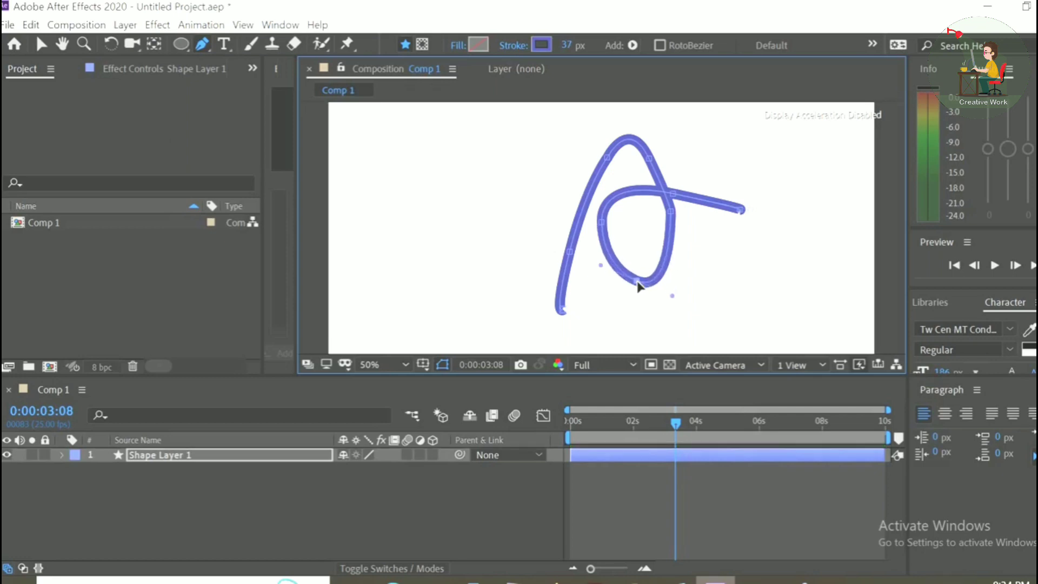
pyautogui.click(564, 312)
pyautogui.moveTo(571, 252); pyautogui.dragTo(575, 250)
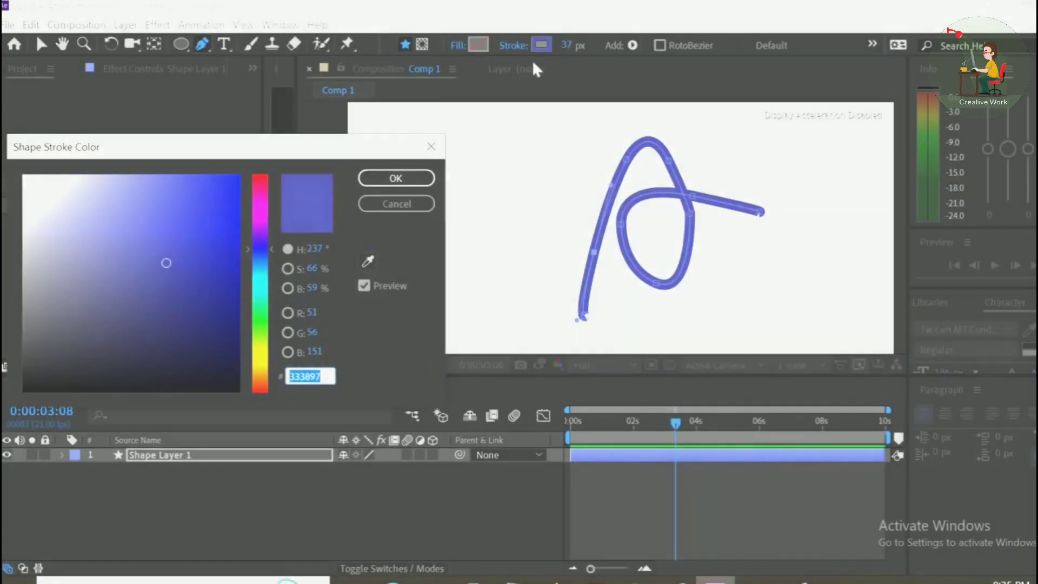
# - Confirm the stroke colour and set the stroke width to 61 px
pyautogui.press('Return')
pyautogui.click(572, 45)
pyautogui.write('4')
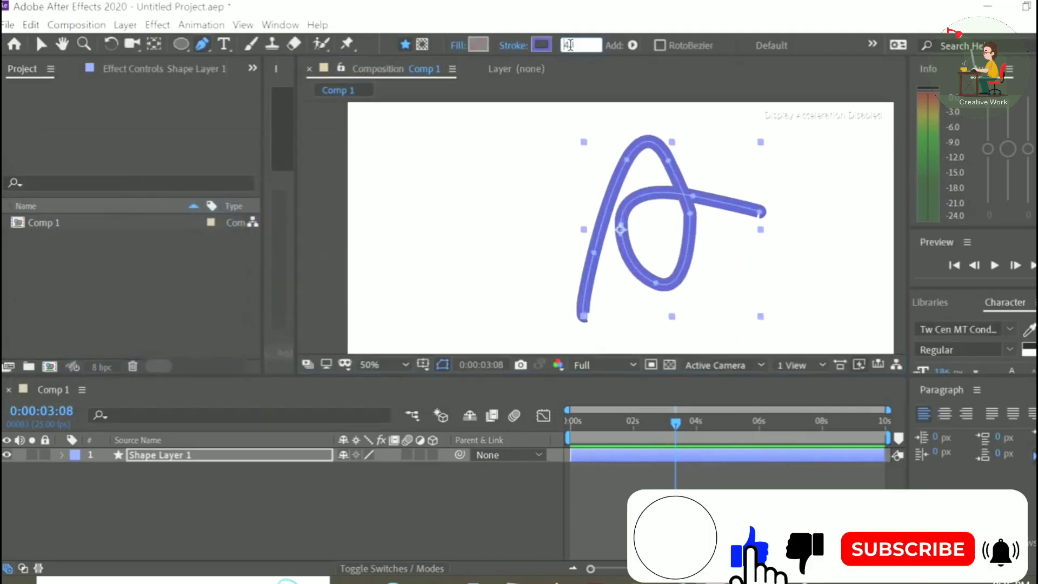
pyautogui.press('Up')
pyautogui.press('Up')
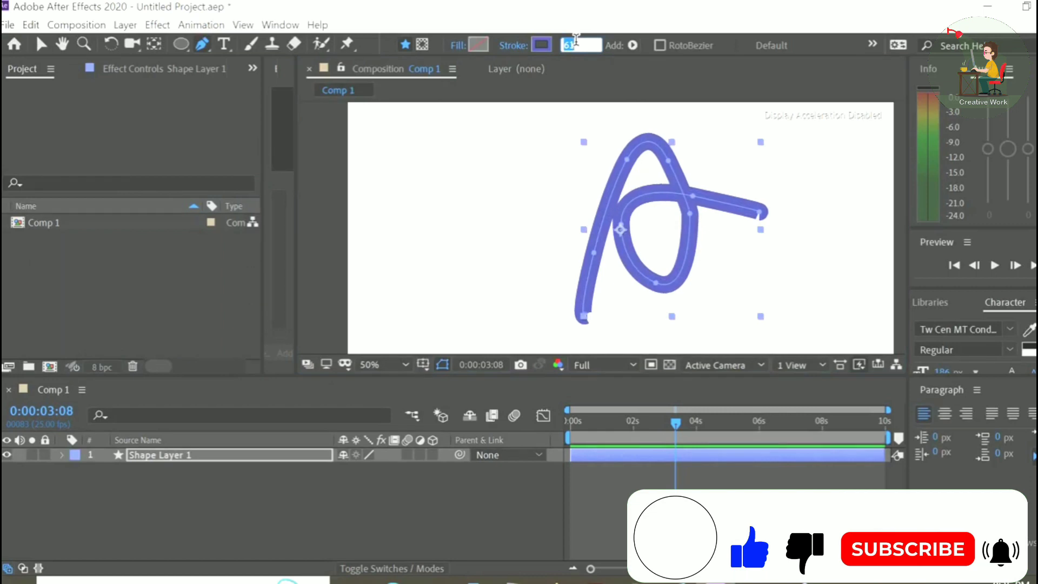
pyautogui.press('Down')
pyautogui.press('Down')
pyautogui.press('Down')
pyautogui.press('Up')
pyautogui.press('Up')
pyautogui.press('Up')
pyautogui.click(760, 215)
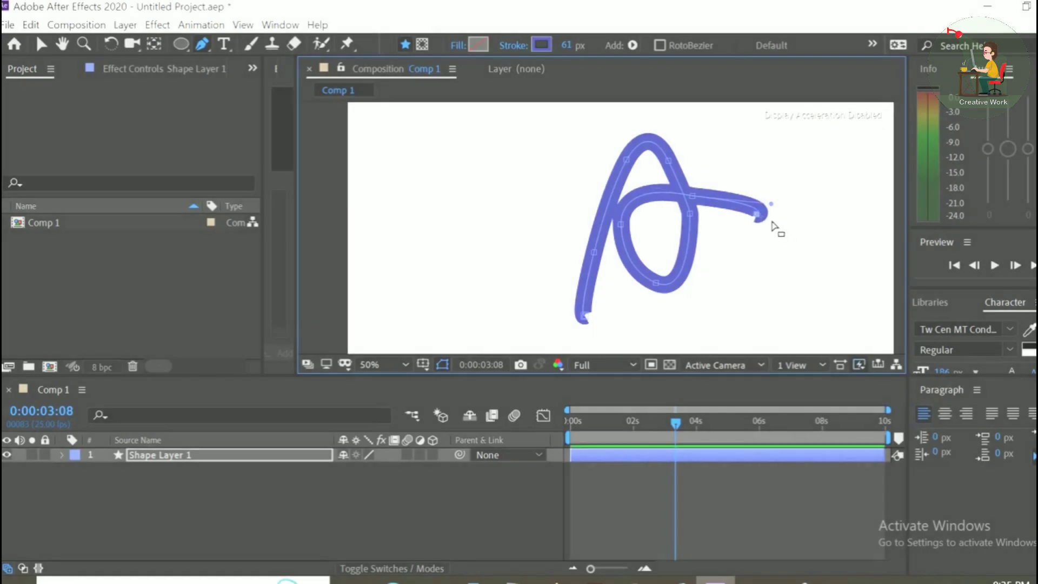
# - Delete the tail's end vertex and redraw it further down on the A
pyautogui.click(775, 226)
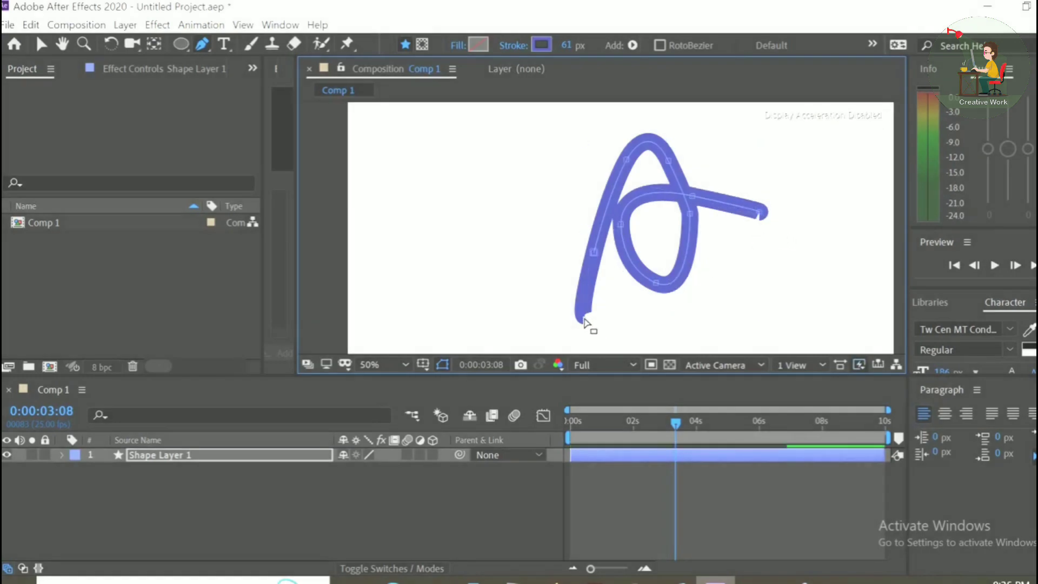
pyautogui.click(585, 318)
pyautogui.click(587, 317)
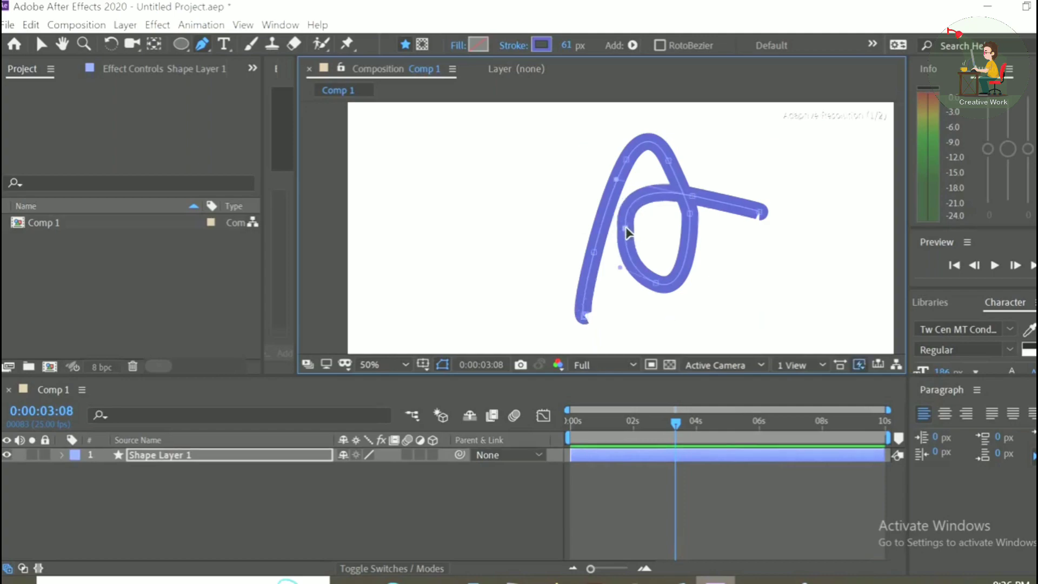
pyautogui.click(657, 288)
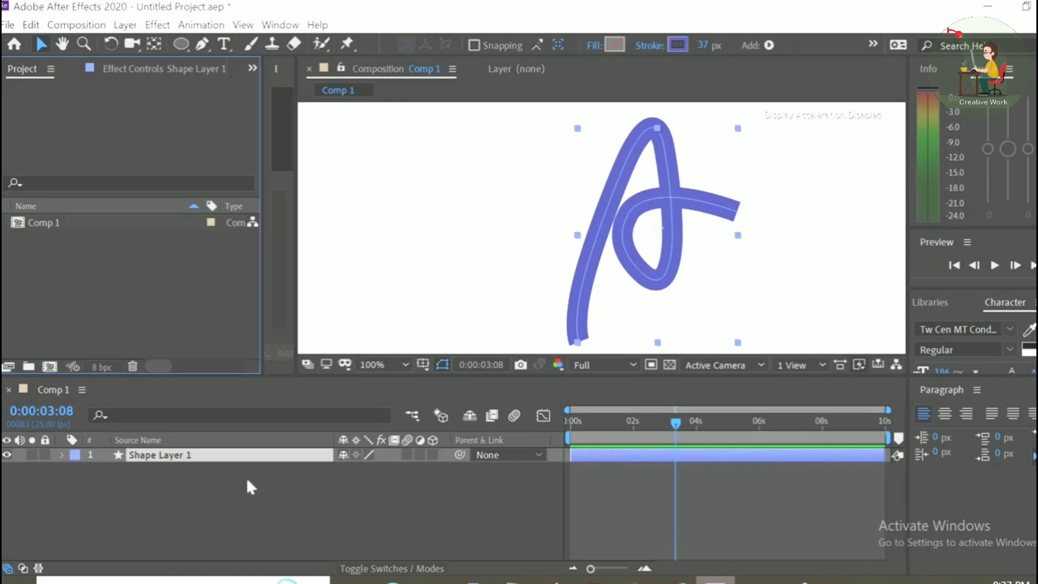
# - Expand Shape Layer 1's Contents > Shape 1 > Stroke 1 down to the Taper settings
pyautogui.click(61, 456)
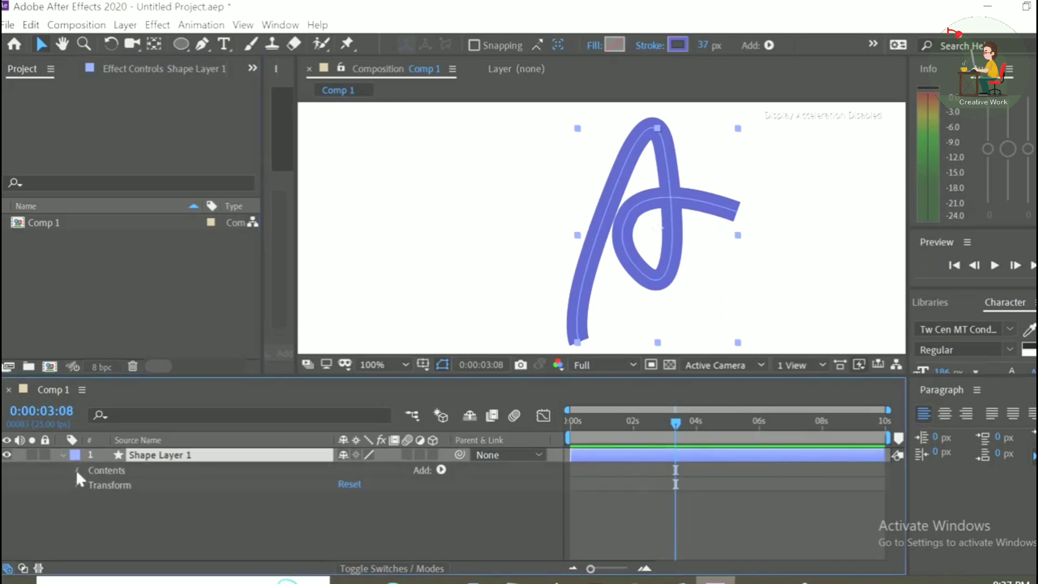
pyautogui.click(77, 470)
pyautogui.click(90, 499)
pyautogui.scroll(-1, 180, 508)
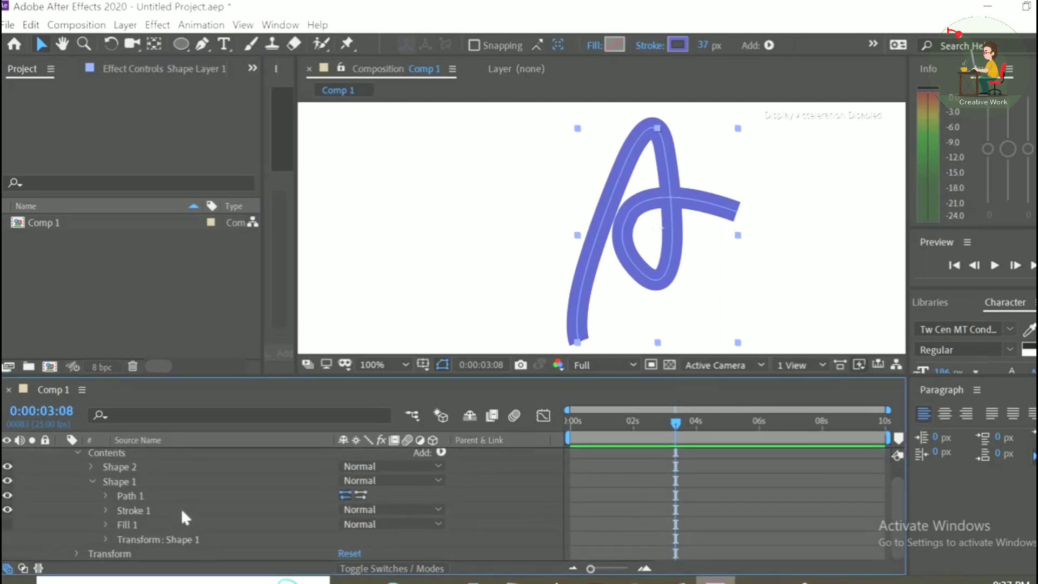
pyautogui.click(105, 510)
pyautogui.scroll(-4, 189, 498)
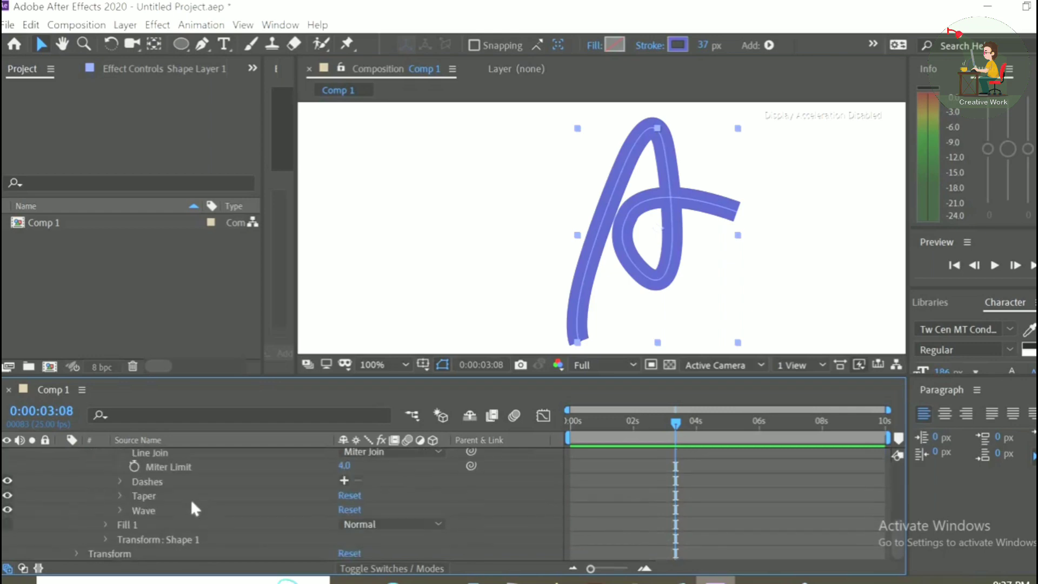
pyautogui.scroll(4, 54, 518)
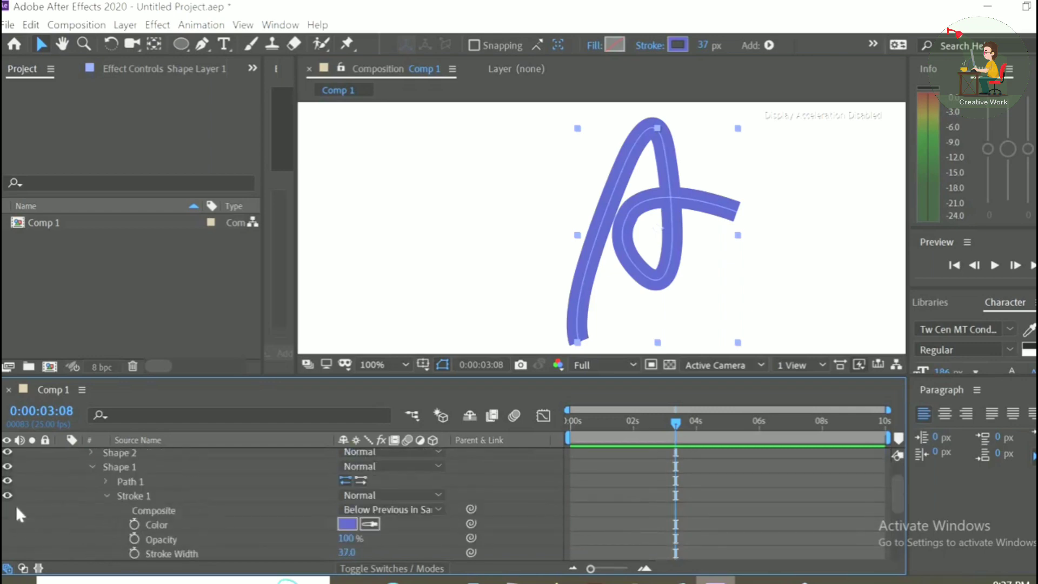
pyautogui.scroll(-3, 266, 515)
pyautogui.scroll(-2, 160, 511)
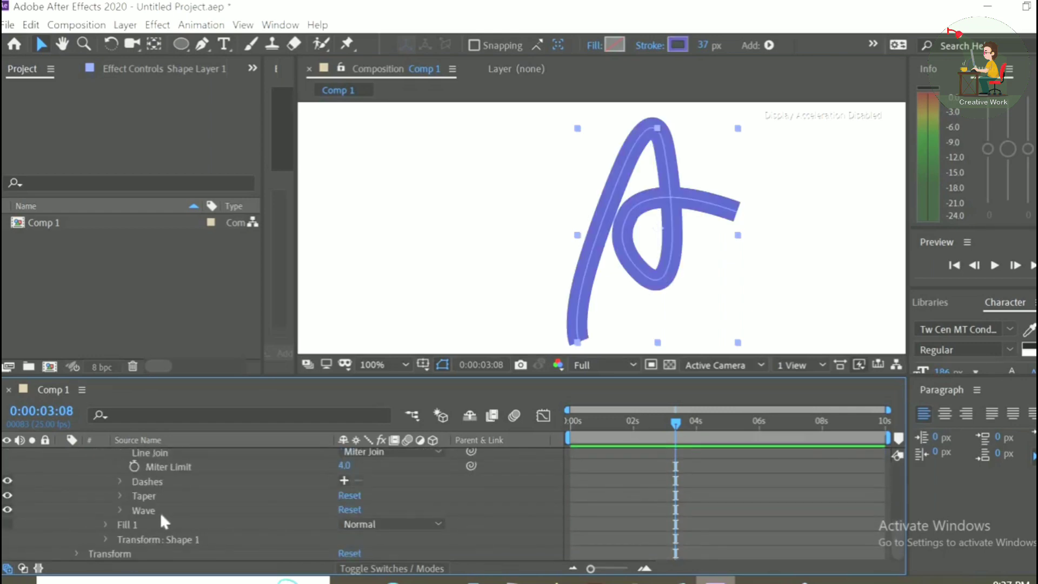
pyautogui.click(121, 497)
pyautogui.scroll(-2, 162, 509)
# - Set Taper Start Length to 31% and End Length to 29%
pyautogui.moveTo(344, 484); pyautogui.dragTo(374, 484)
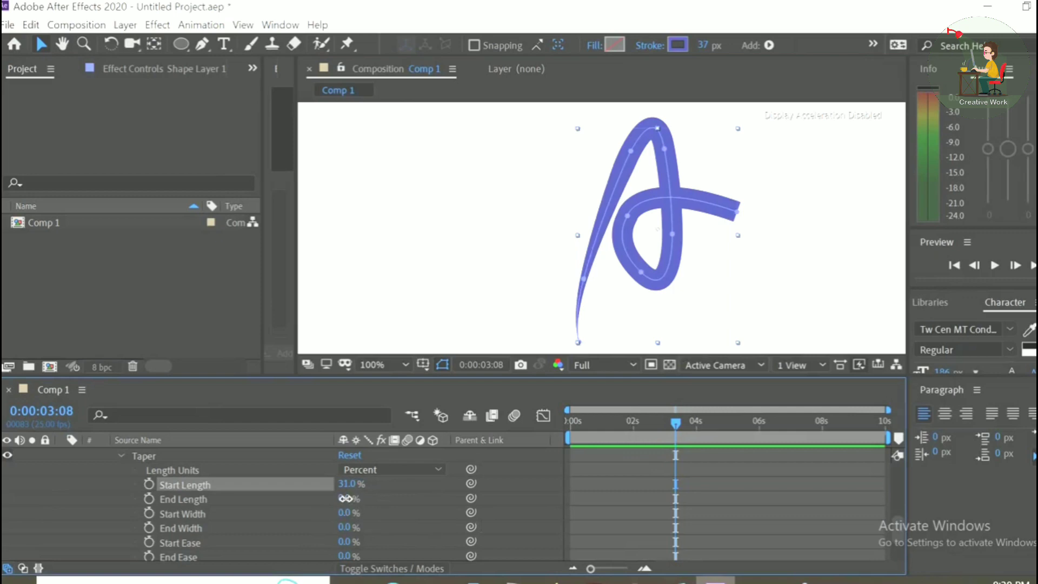
pyautogui.moveTo(345, 498); pyautogui.dragTo(337, 498)
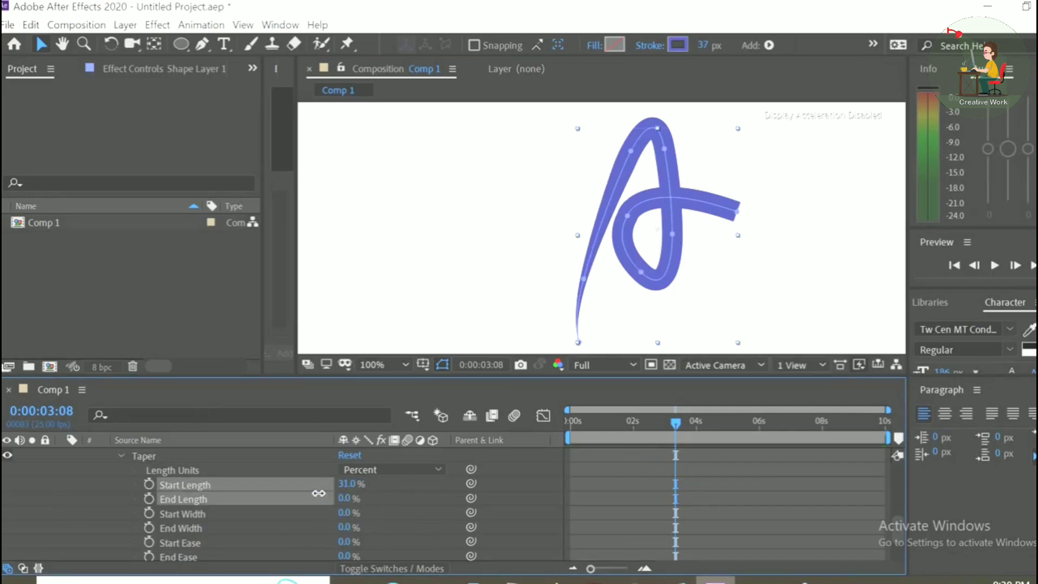
pyautogui.moveTo(291, 488); pyautogui.dragTo(606, 457)
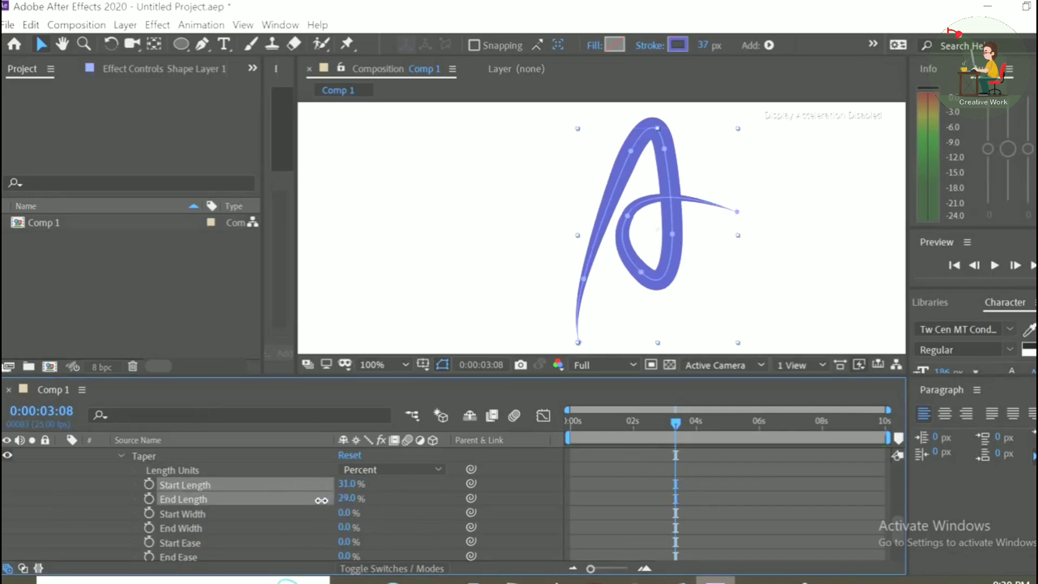
pyautogui.scroll(2, 436, 530)
pyautogui.scroll(3, 436, 530)
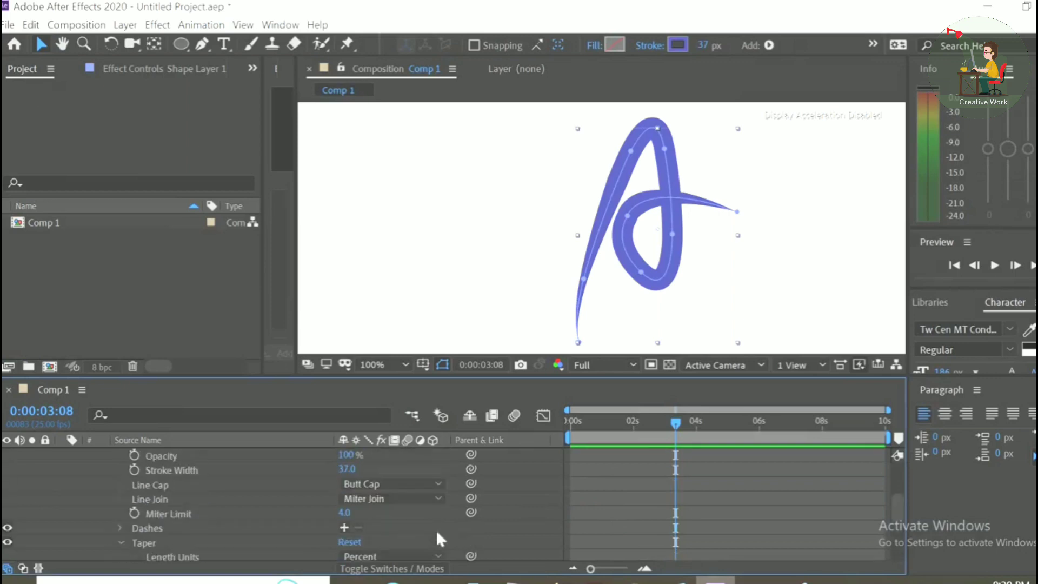
pyautogui.scroll(3, 376, 530)
# - Change the A's stroke colour from blue to red E90606
pyautogui.click(347, 527)
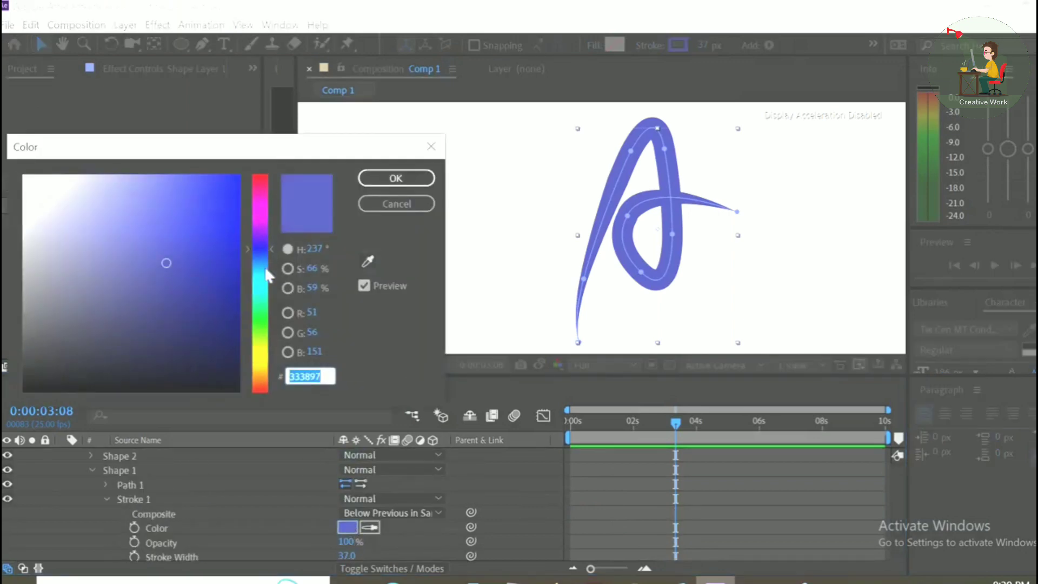
pyautogui.moveTo(261, 292); pyautogui.dragTo(256, 397)
pyautogui.moveTo(208, 217); pyautogui.dragTo(245, 163)
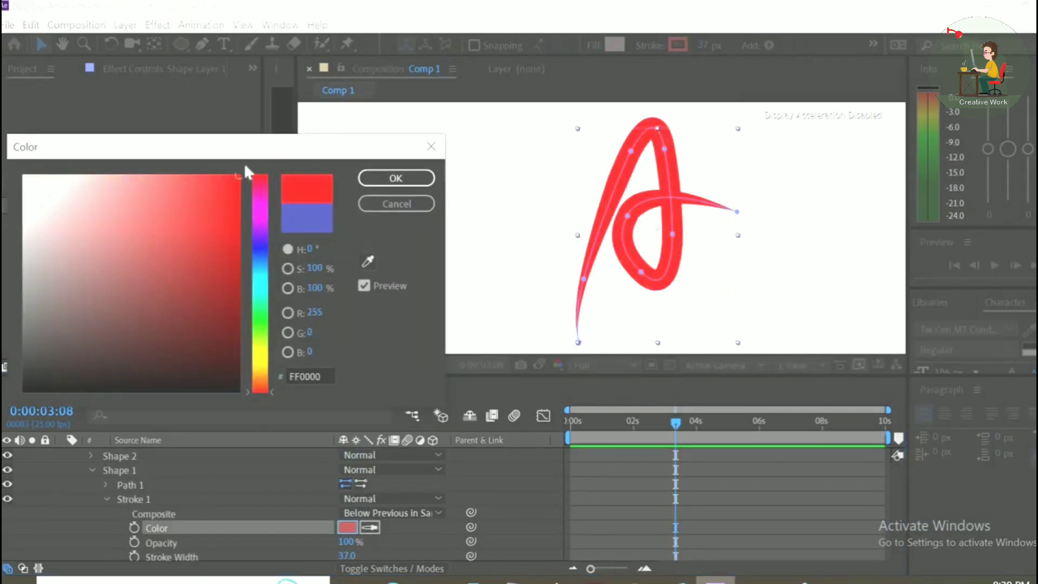
pyautogui.click(232, 193)
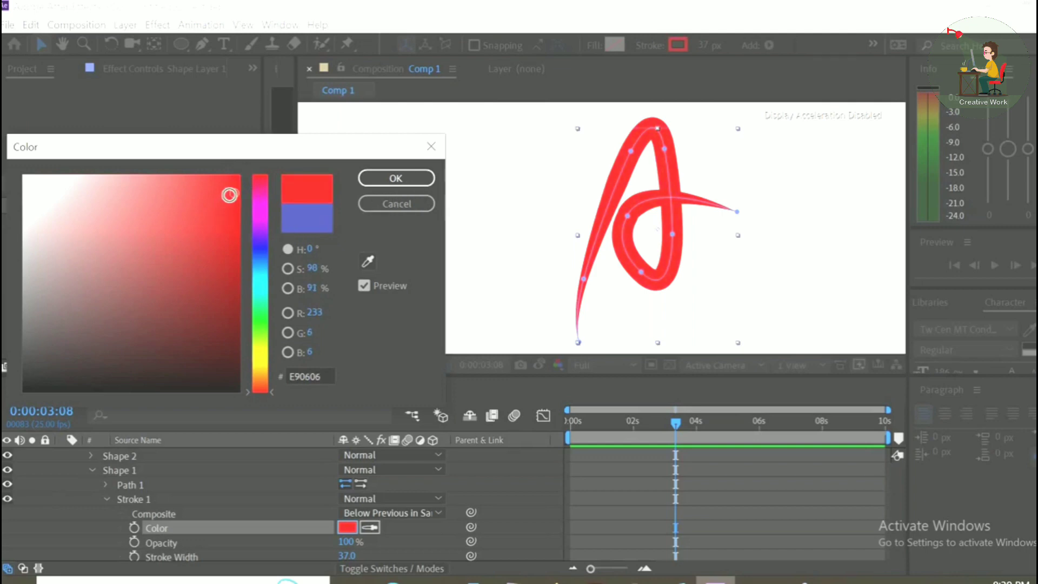
pyautogui.click(396, 178)
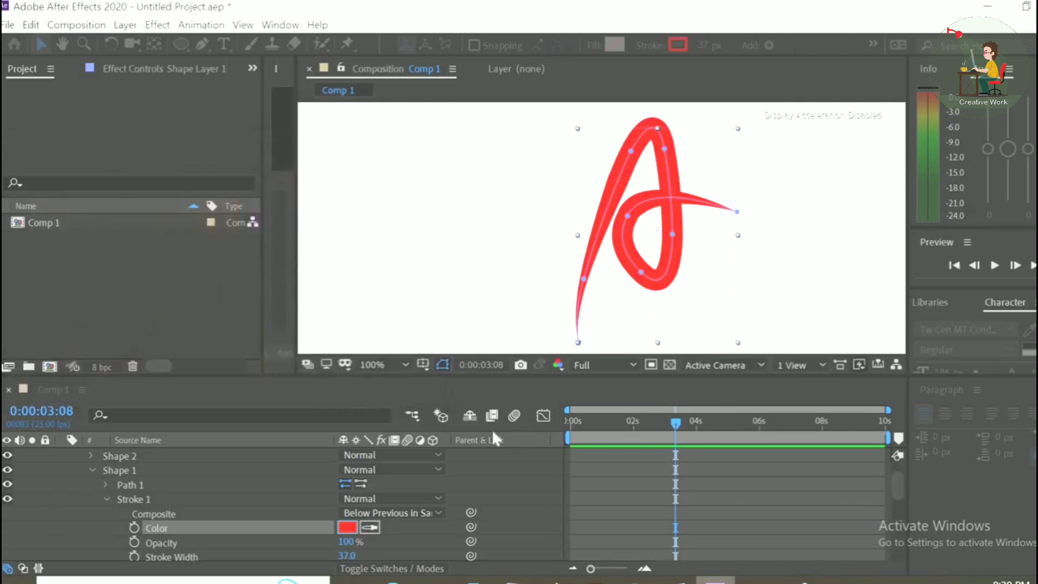
# - Move the playhead back to 0:00:00:00 and collapse the shape layer
pyautogui.moveTo(677, 423); pyautogui.dragTo(552, 443)
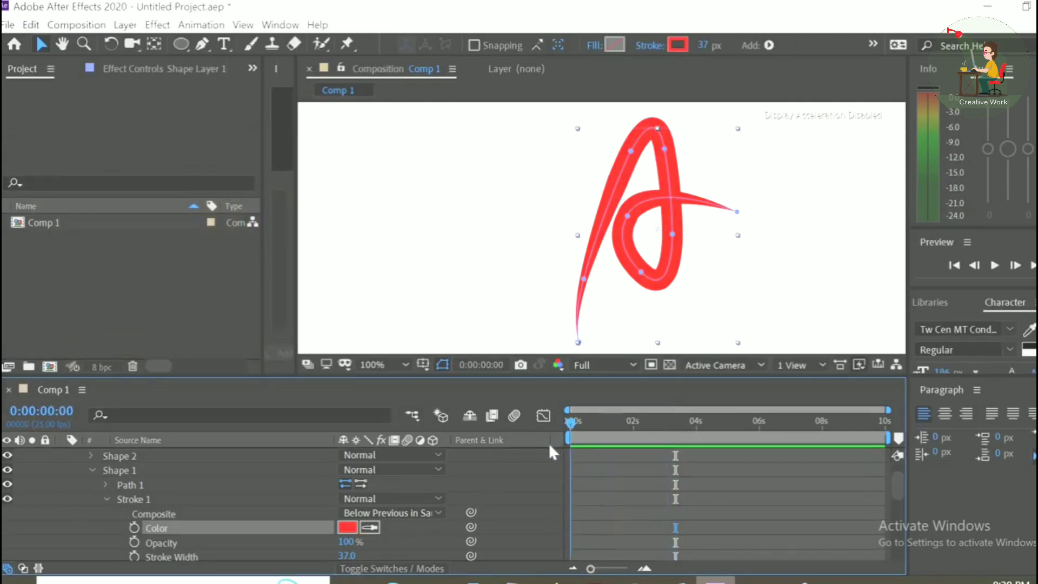
pyautogui.scroll(2, 63, 498)
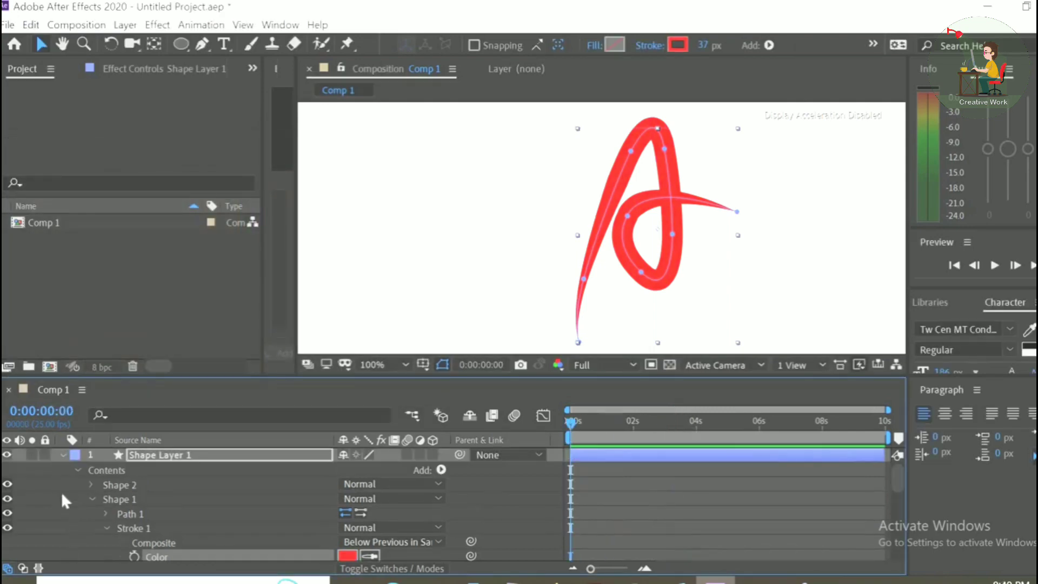
pyautogui.click(62, 454)
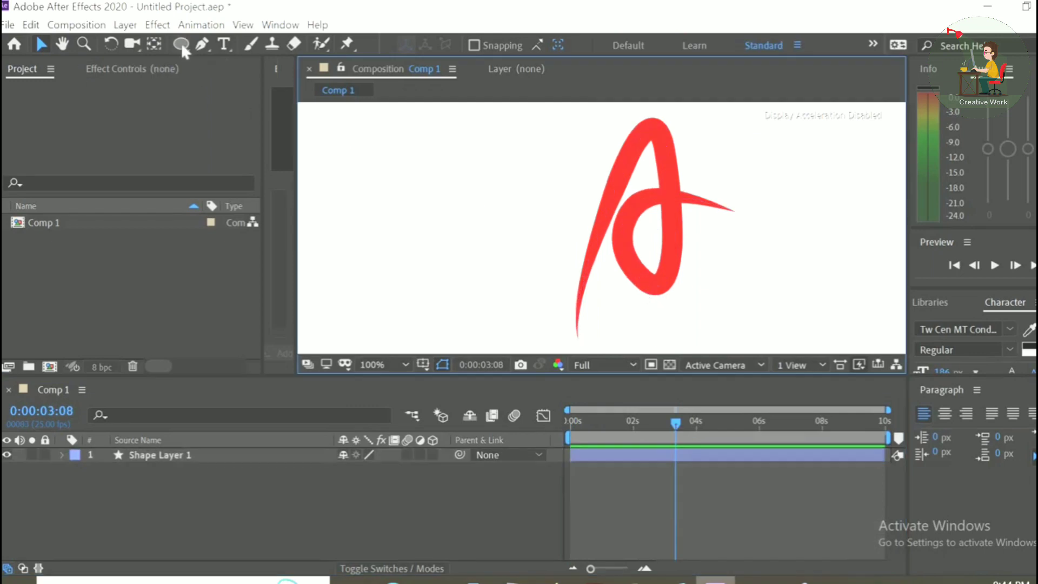
# - Draw a small red circle just right of the A's crossbar tip with the Ellipse tool
pyautogui.moveTo(181, 42); pyautogui.dragTo(233, 83)
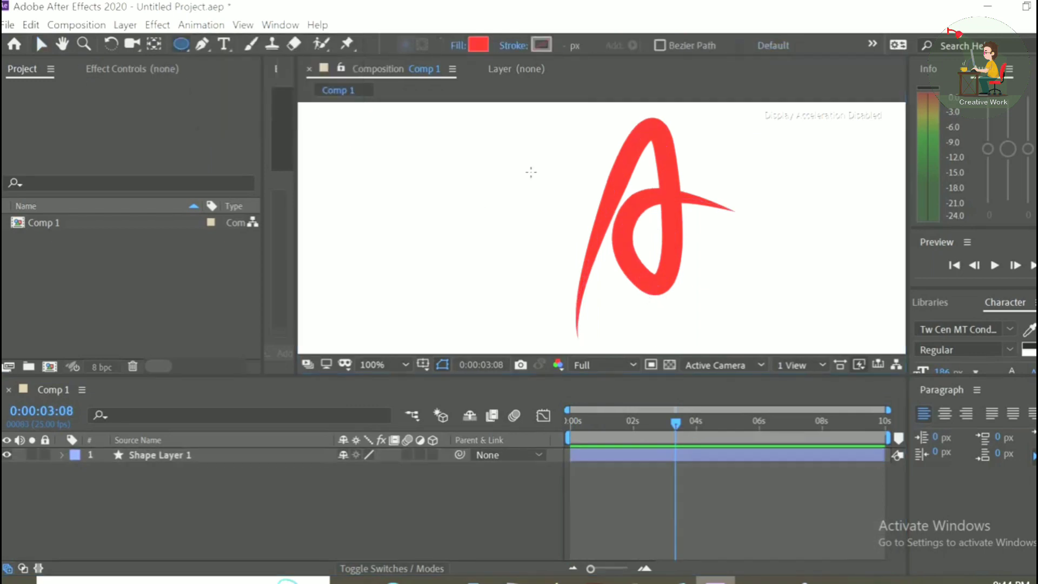
pyautogui.click(748, 219)
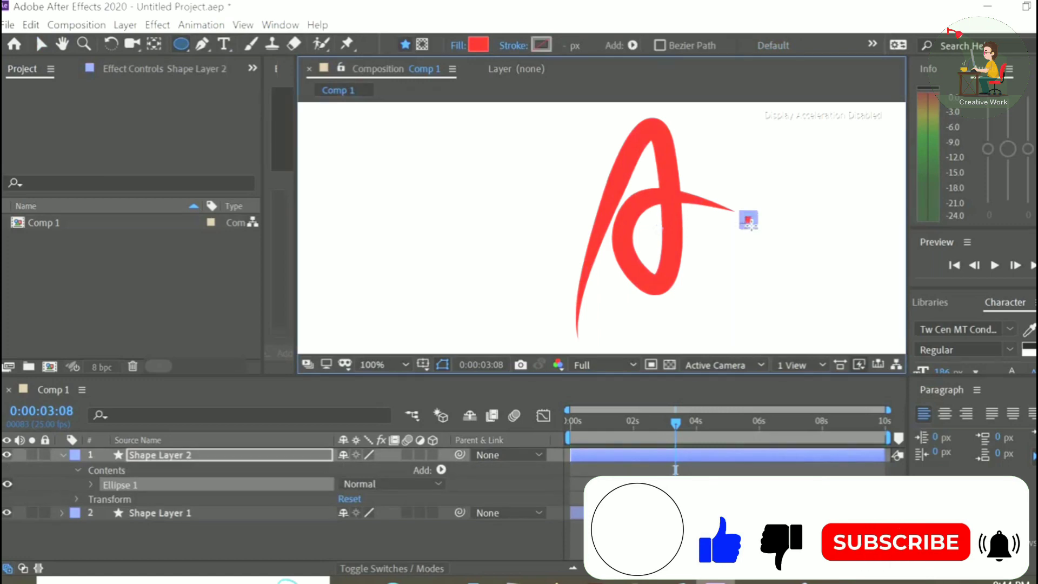
pyautogui.press('v')
pyautogui.click(486, 197)
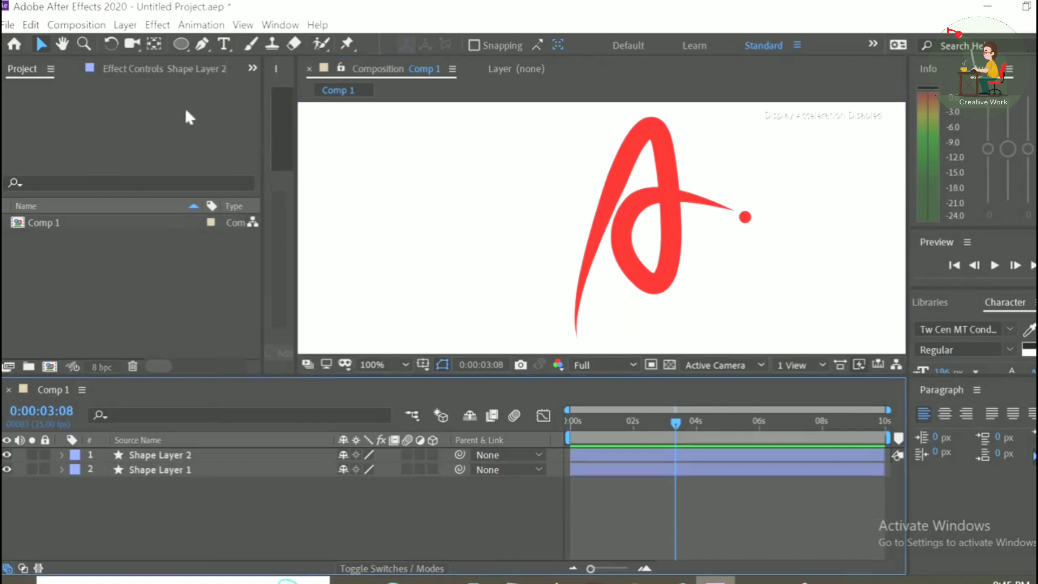
pyautogui.click(221, 45)
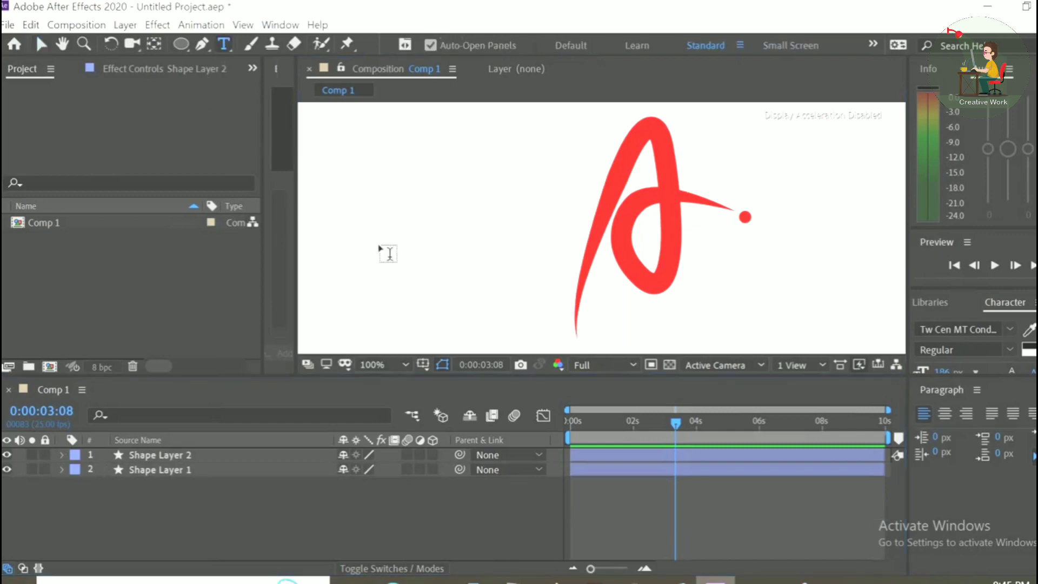
# - Add a text layer reading COMPANY across the composition
pyautogui.click(347, 220)
pyautogui.write('CO')
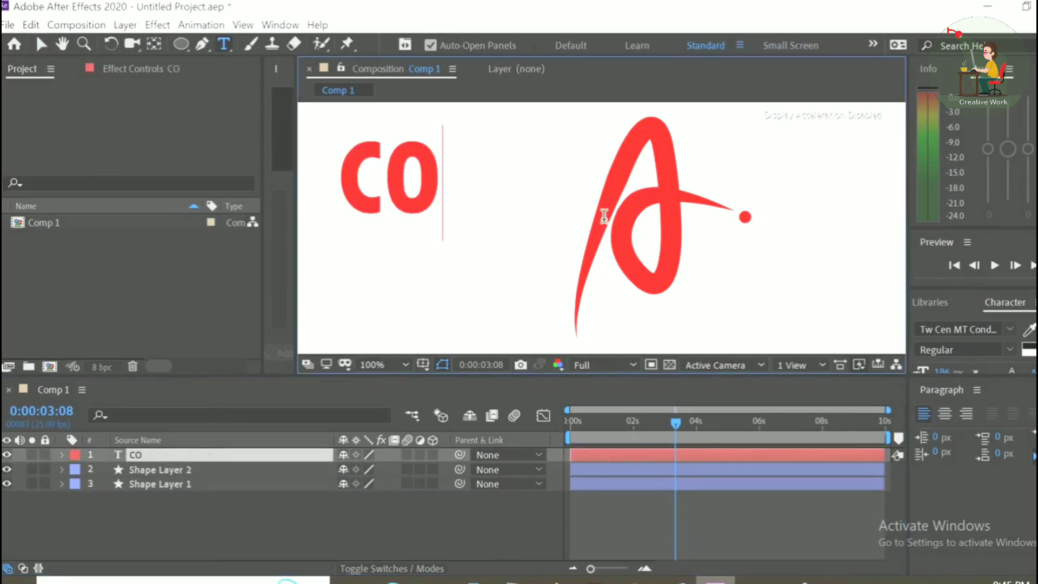
pyautogui.write('MP')
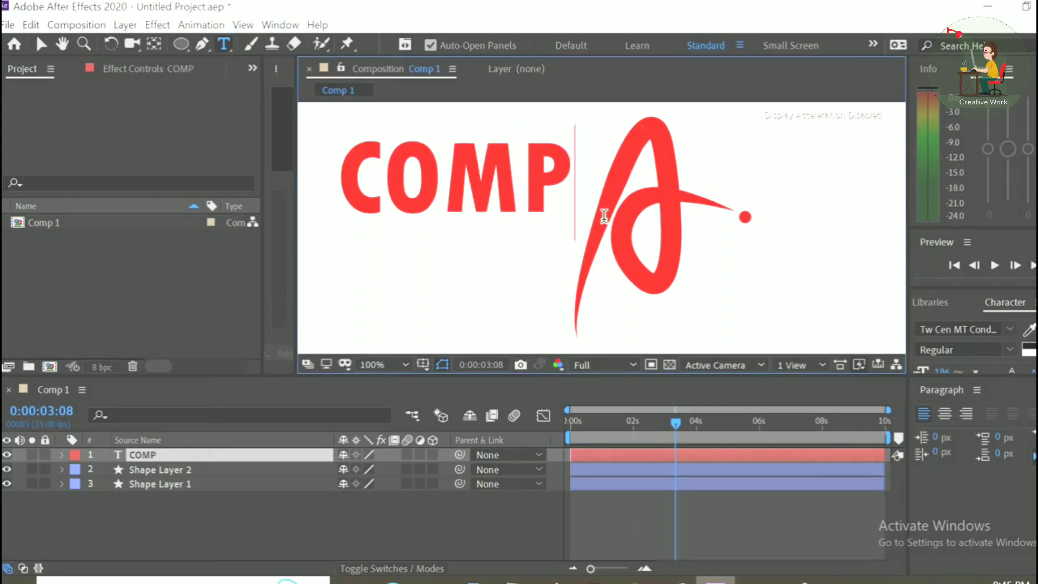
pyautogui.write('ANY')
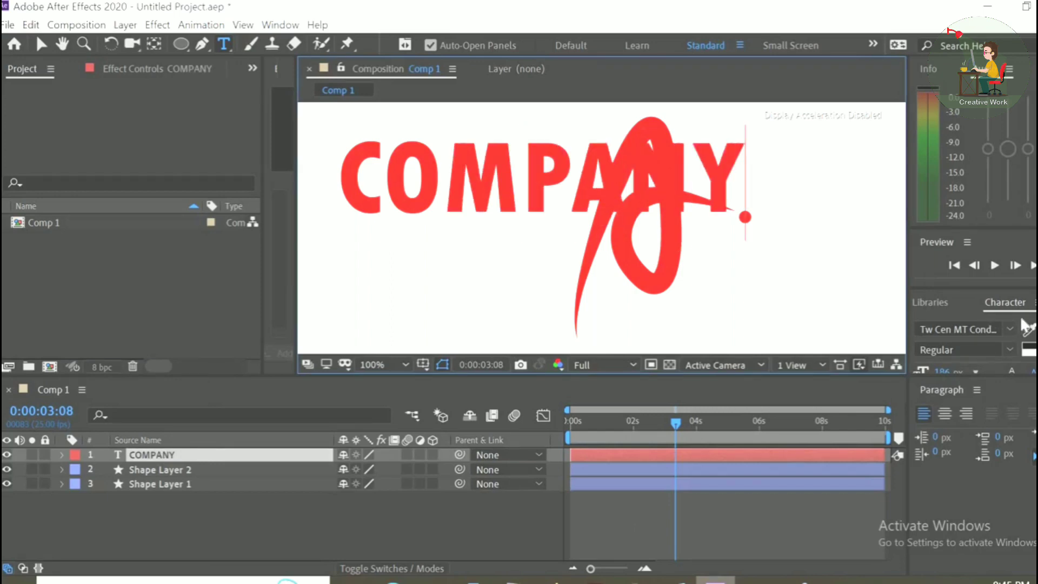
pyautogui.press('Escape')
pyautogui.press('v')
pyautogui.click(943, 355)
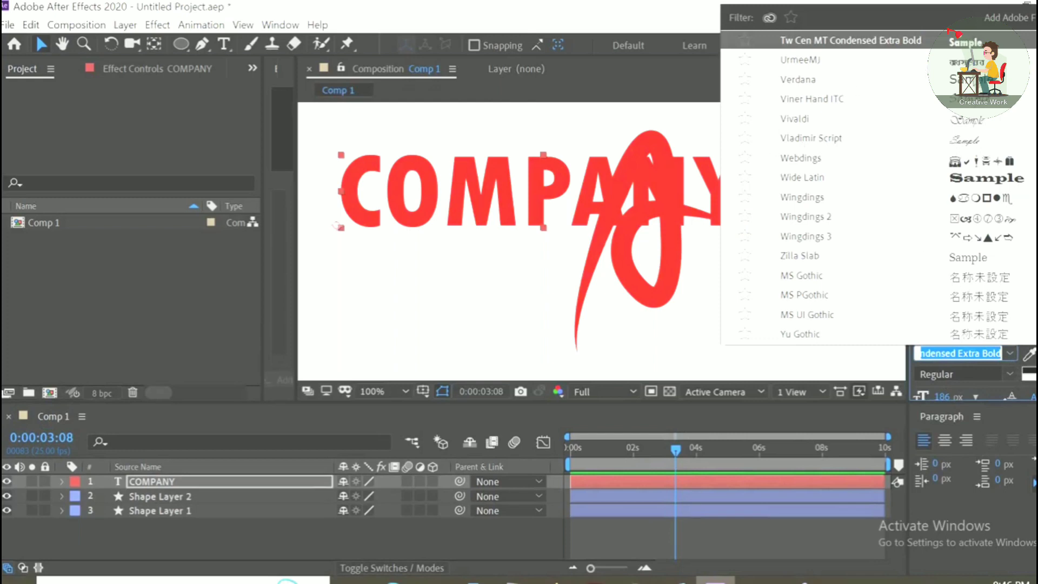
# - Set the COMPANY font to Verdana
pyautogui.click(798, 79)
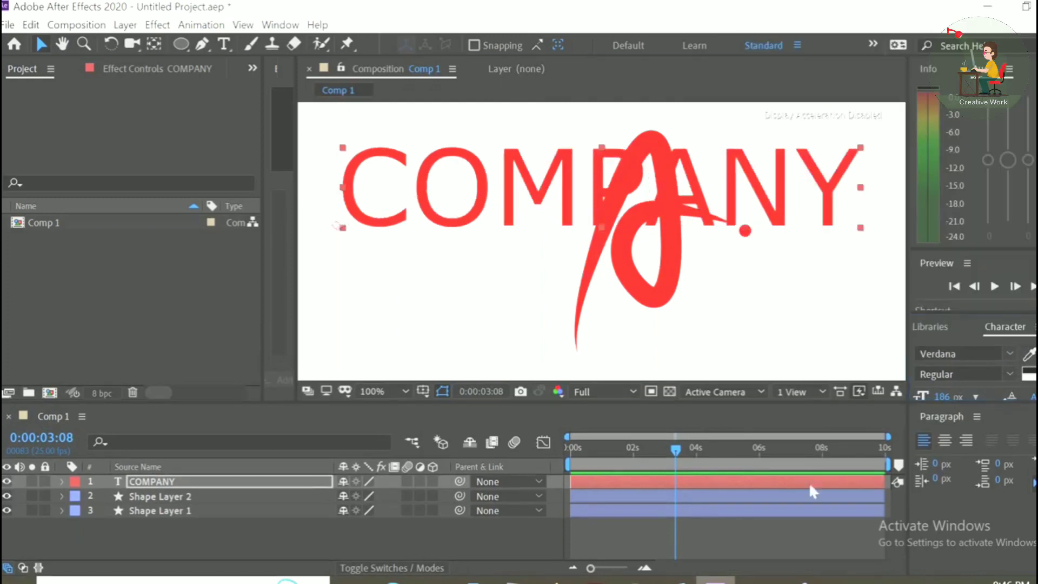
pyautogui.press(',')
pyautogui.click(995, 319)
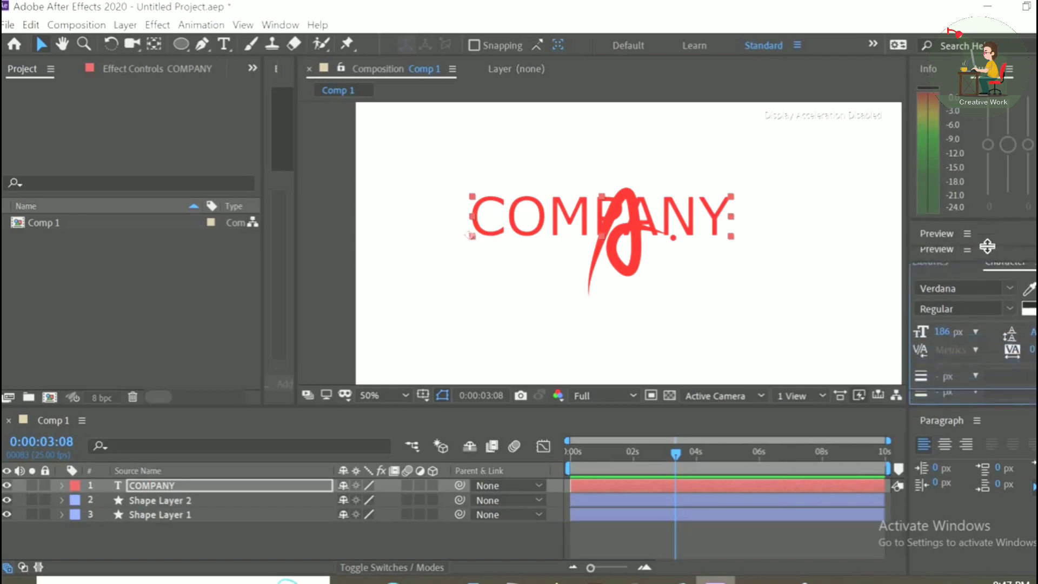
# - Set the font size to 71 px and move COMPANY down level with the A
pyautogui.click(947, 330)
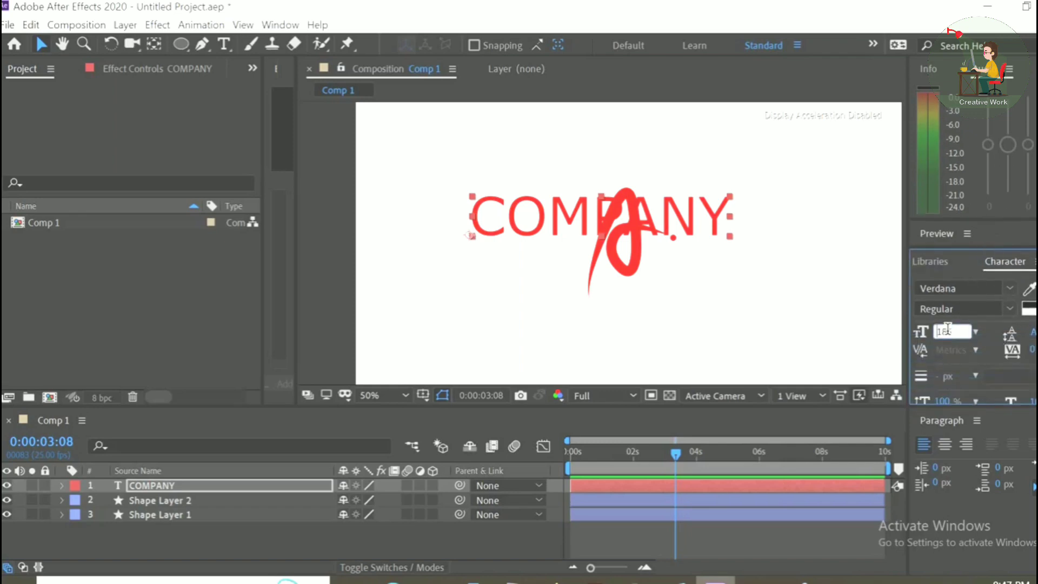
pyautogui.scroll(-3, 948, 330)
pyautogui.scroll(-2, 947, 330)
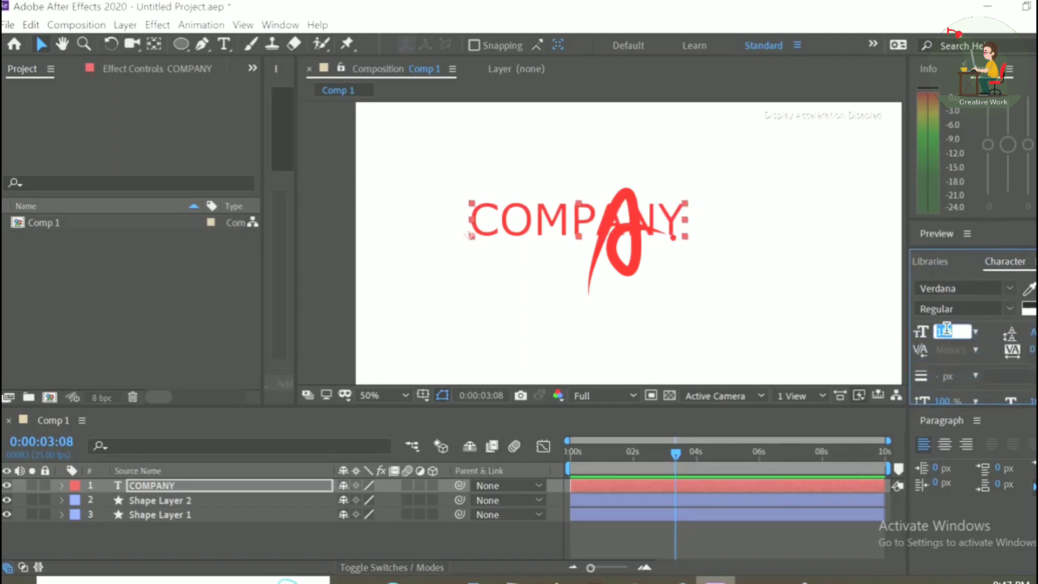
pyautogui.scroll(-2, 947, 330)
pyautogui.scroll(-2, 948, 330)
pyautogui.scroll(-2, 948, 330)
pyautogui.scroll(-2, 947, 328)
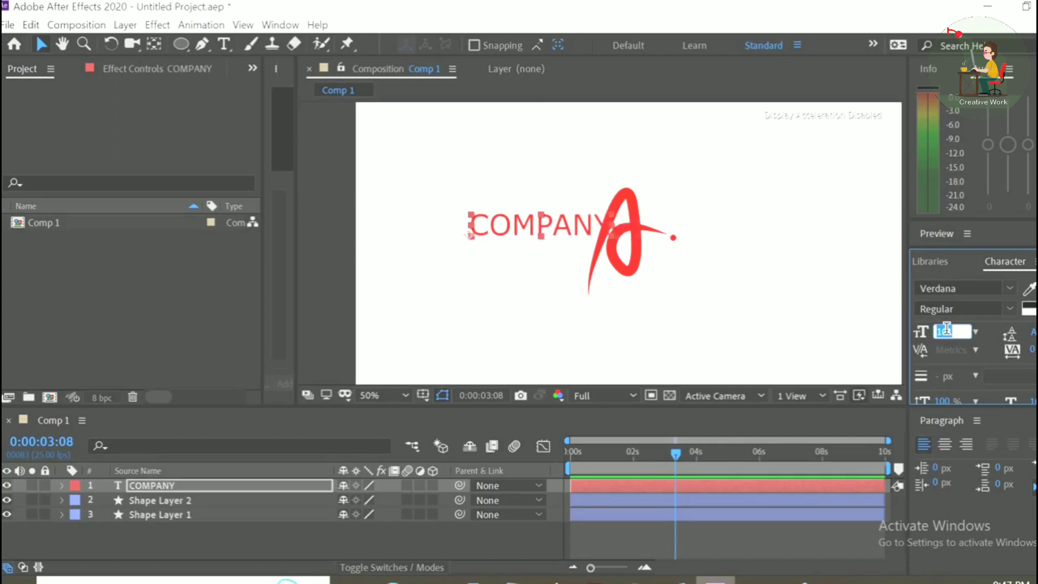
pyautogui.scroll(-2, 947, 328)
pyautogui.scroll(-2, 947, 328)
pyautogui.scroll(-2, 947, 328)
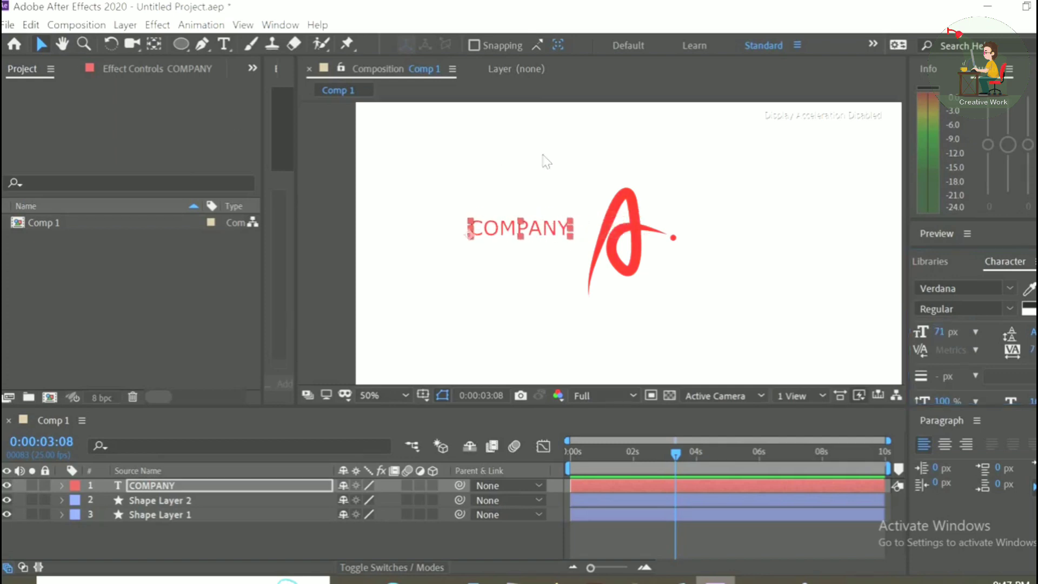
pyautogui.click(546, 192)
pyautogui.moveTo(538, 236)
pyautogui.mouseDown()
pyautogui.moveTo(544, 258)
pyautogui.moveTo(552, 257)
pyautogui.mouseUp()
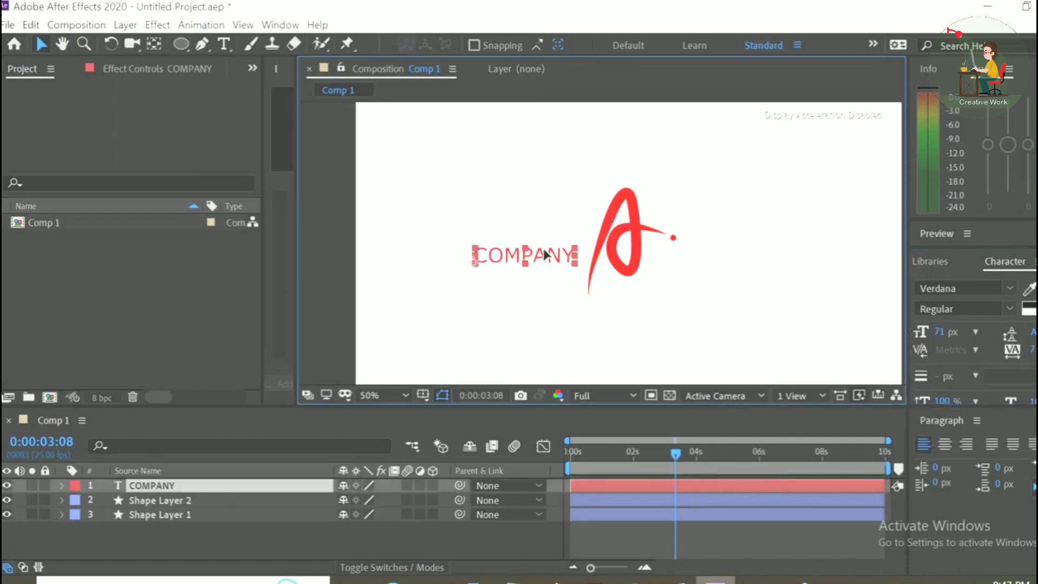
# - Reduce the font size to 61 px and widen the tracking to 156
pyautogui.click(941, 332)
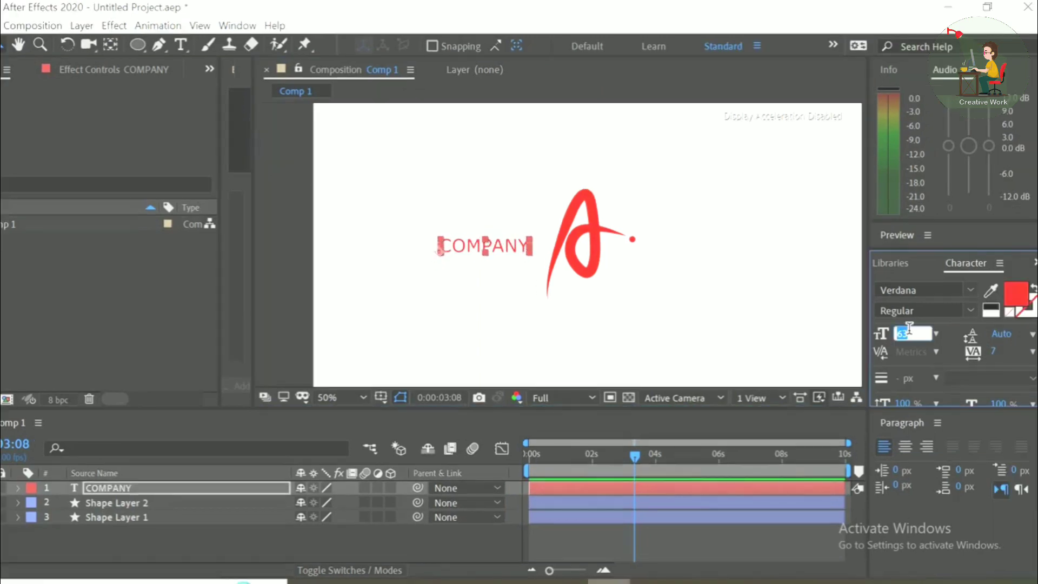
pyautogui.press('Down')
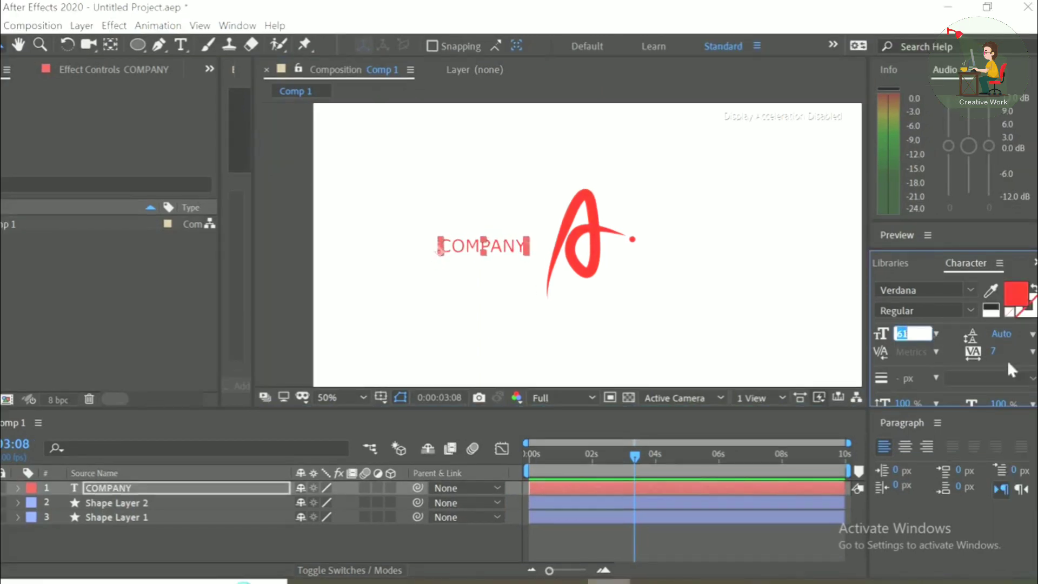
pyautogui.press('Return')
pyautogui.click(996, 350)
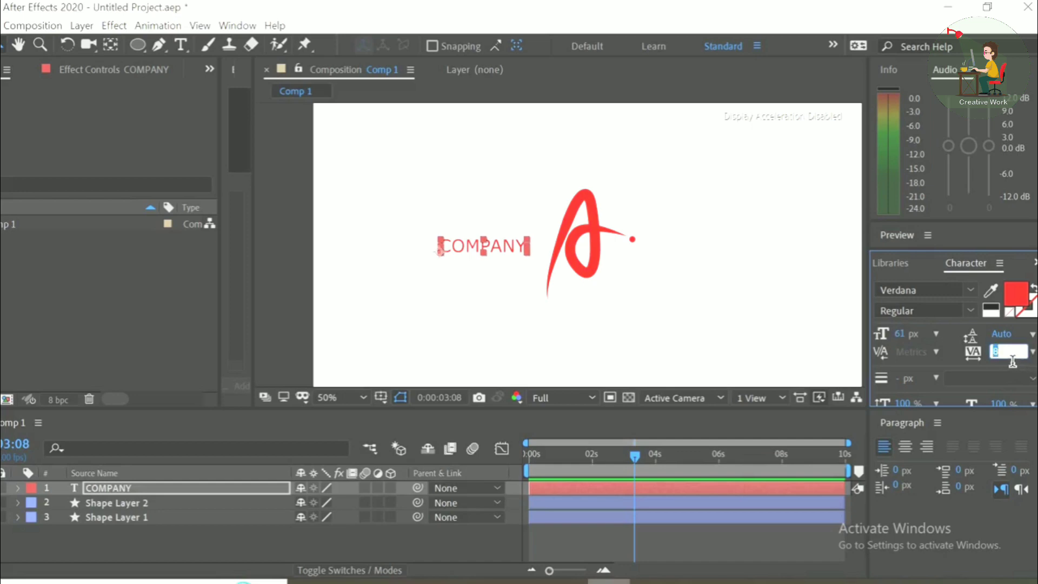
pyautogui.write('40')
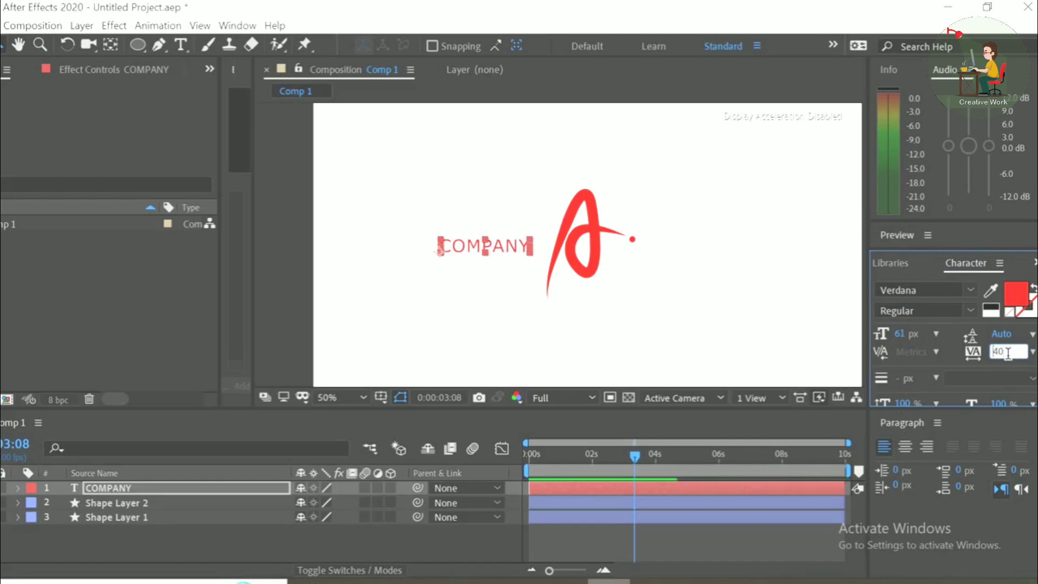
pyautogui.write('70')
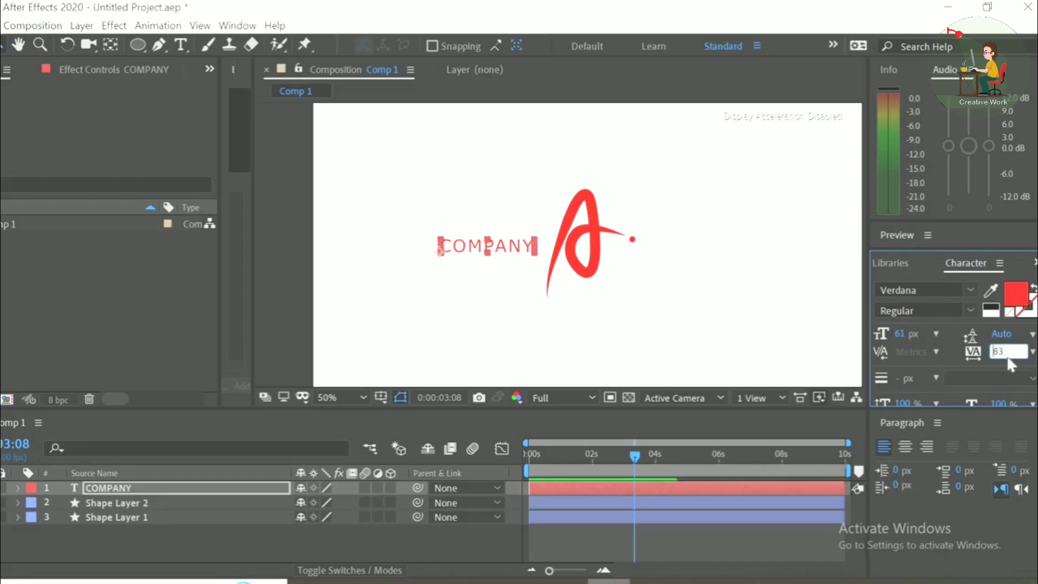
pyautogui.press('Up')
pyautogui.press('Up')
pyautogui.press('Up')
pyautogui.press('Up')
pyautogui.press('Up')
pyautogui.press('Up')
pyautogui.press('Up')
pyautogui.press('Up')
pyautogui.press('Up')
pyautogui.press('Up')
pyautogui.press('Up')
pyautogui.press('Up')
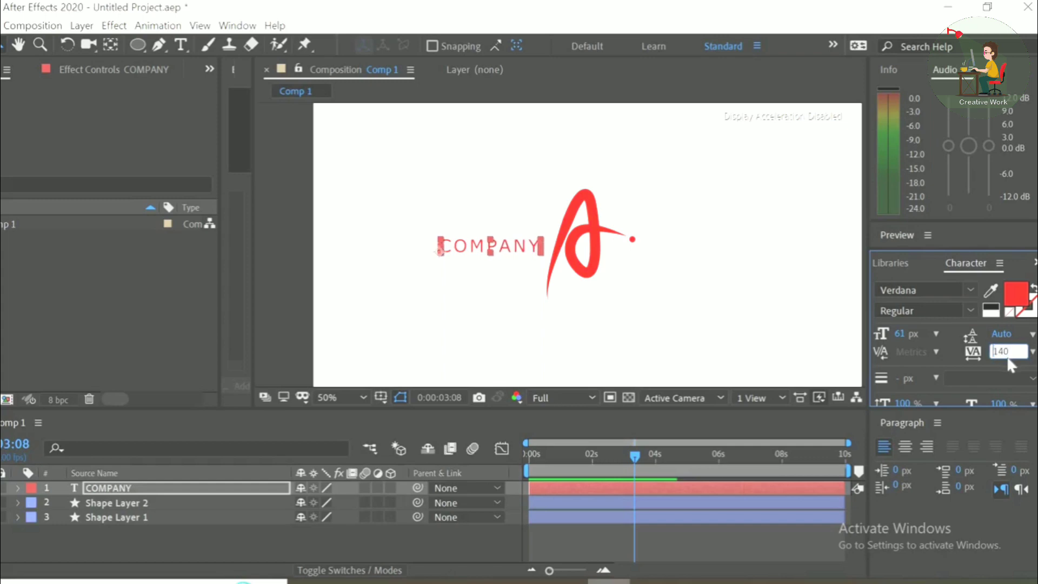
pyautogui.press('Up')
pyautogui.press('Up')
pyautogui.press('Up')
# - Commit the tracking and change the COMPANY text colour from red to black (000000)
pyautogui.click(501, 362)
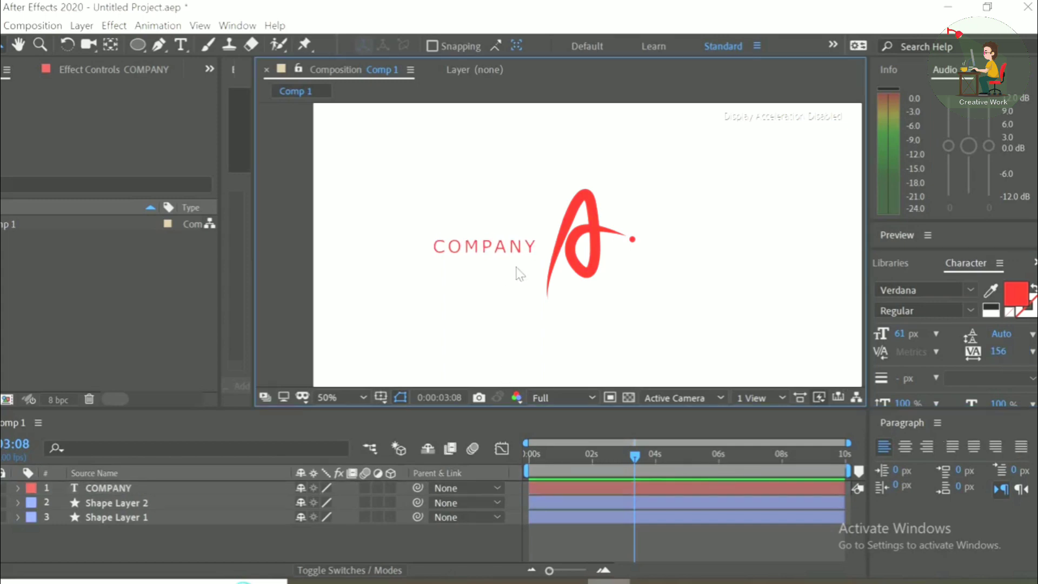
pyautogui.click(520, 261)
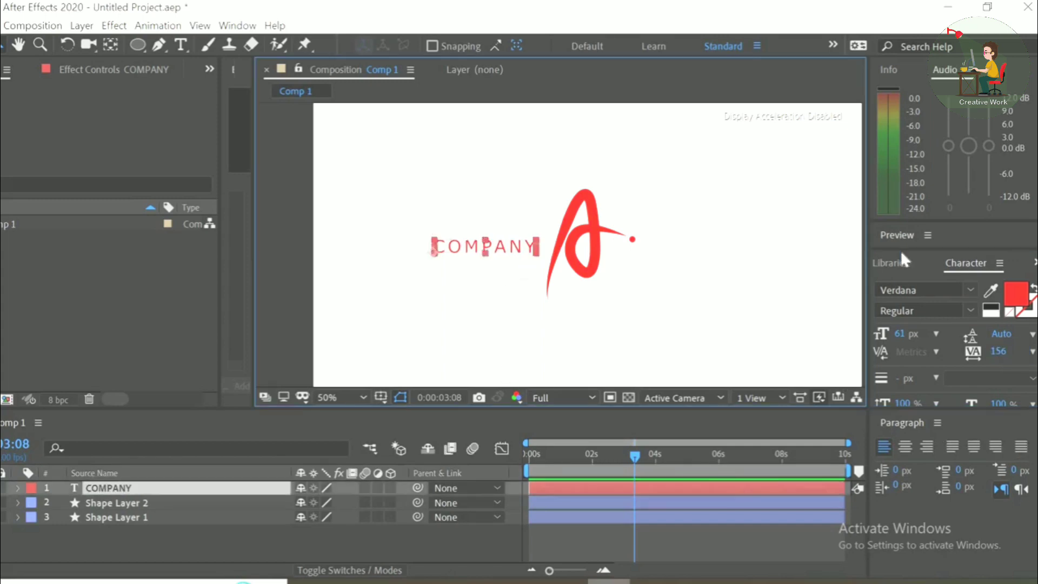
pyautogui.click(1015, 296)
pyautogui.moveTo(197, 357); pyautogui.dragTo(197, 394)
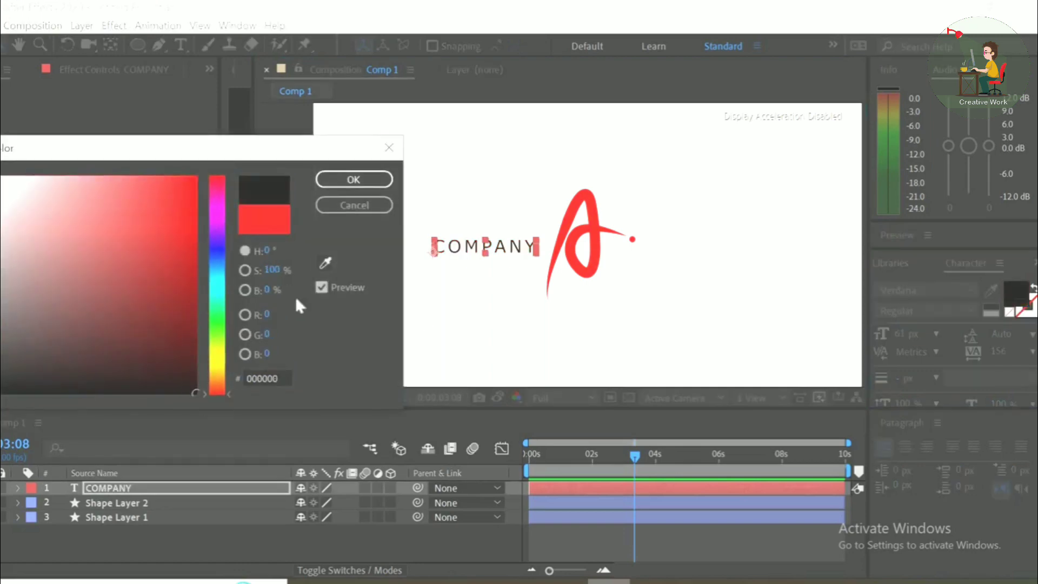
pyautogui.click(354, 179)
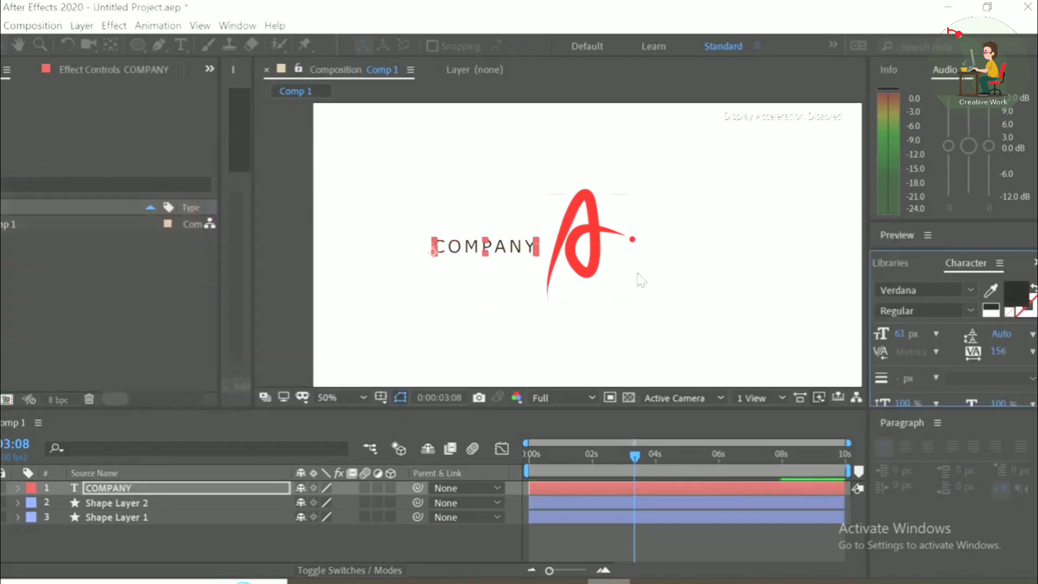
pyautogui.click(641, 280)
pyautogui.click(527, 251)
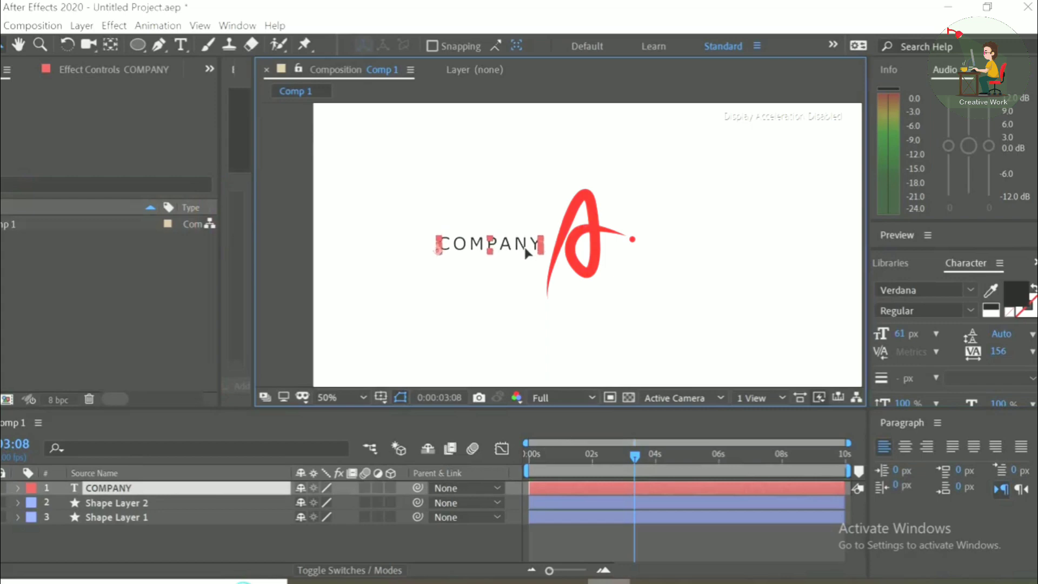
pyautogui.click(684, 287)
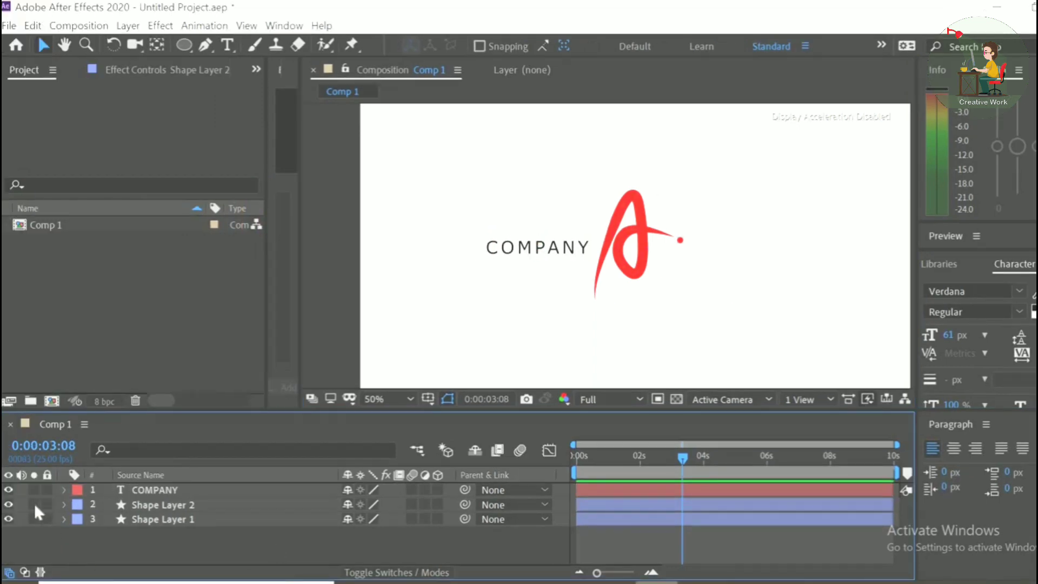
# - Solo the red dot layer at about 1:23 and open the Squash and Stretch Free extension
pyautogui.click(34, 504)
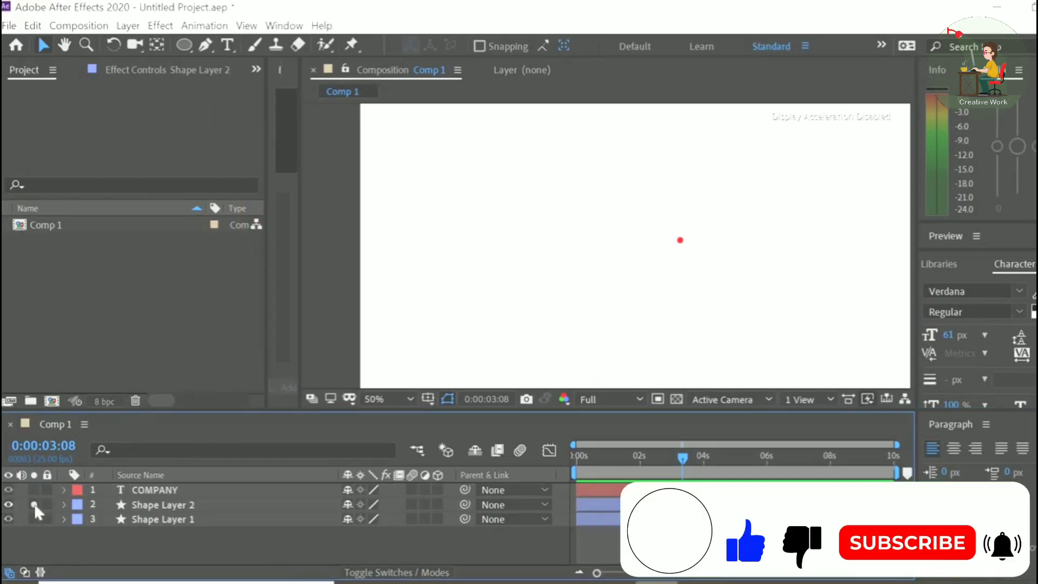
pyautogui.click(638, 458)
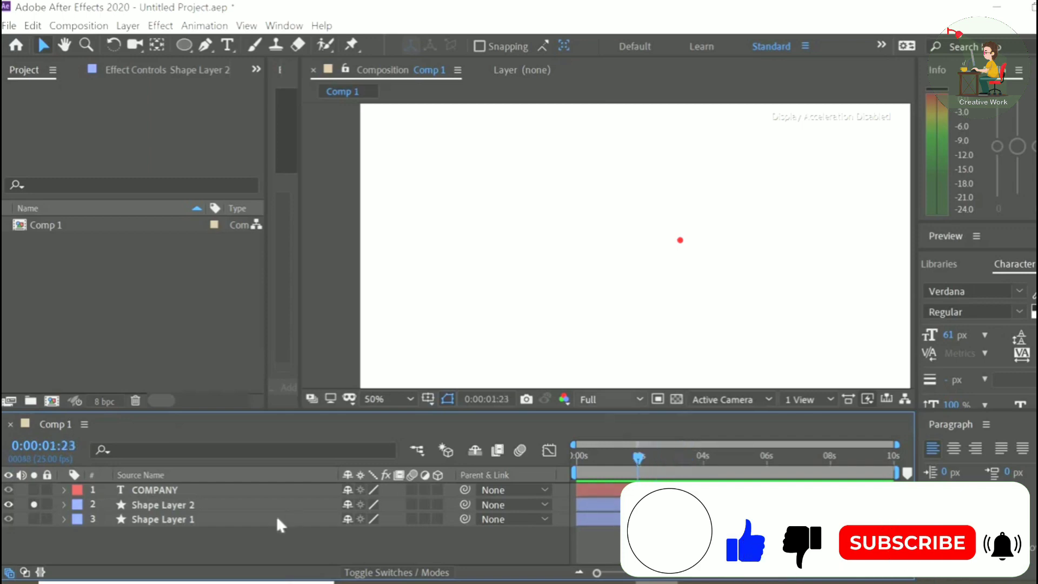
pyautogui.click(168, 507)
pyautogui.click(284, 26)
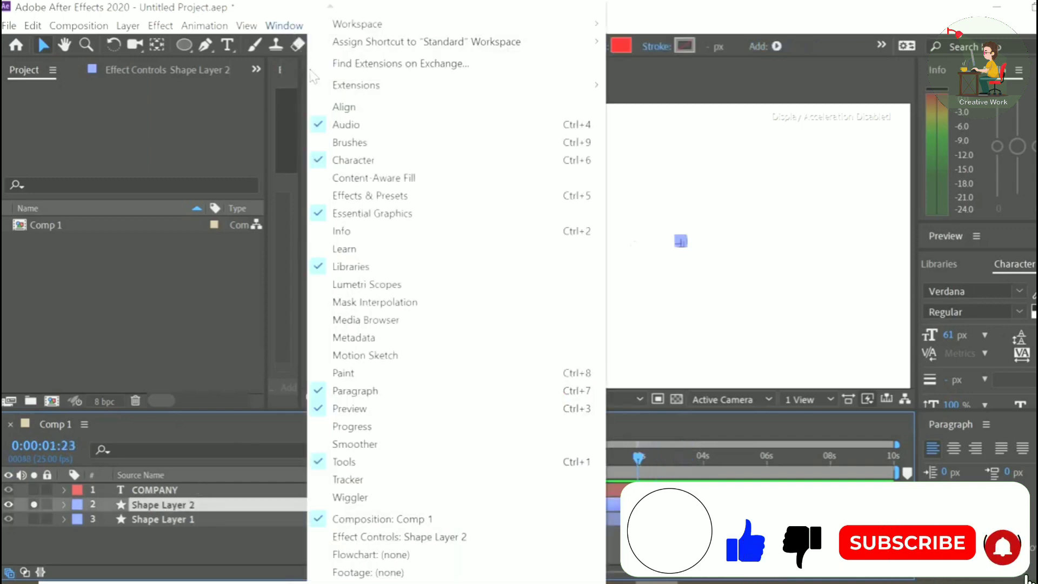
pyautogui.moveTo(519, 92)
pyautogui.click(638, 121)
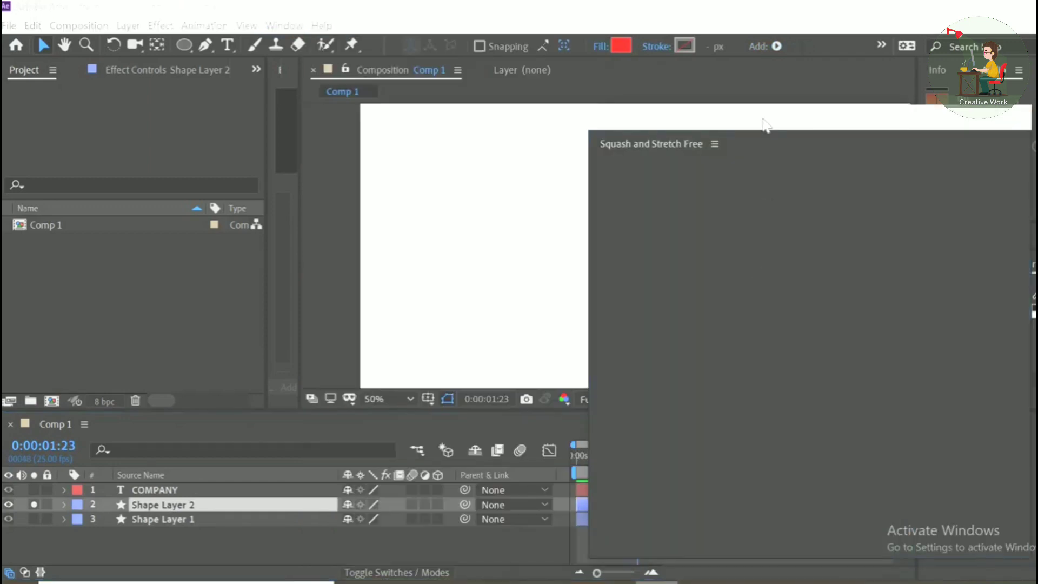
pyautogui.moveTo(766, 124); pyautogui.dragTo(252, 71)
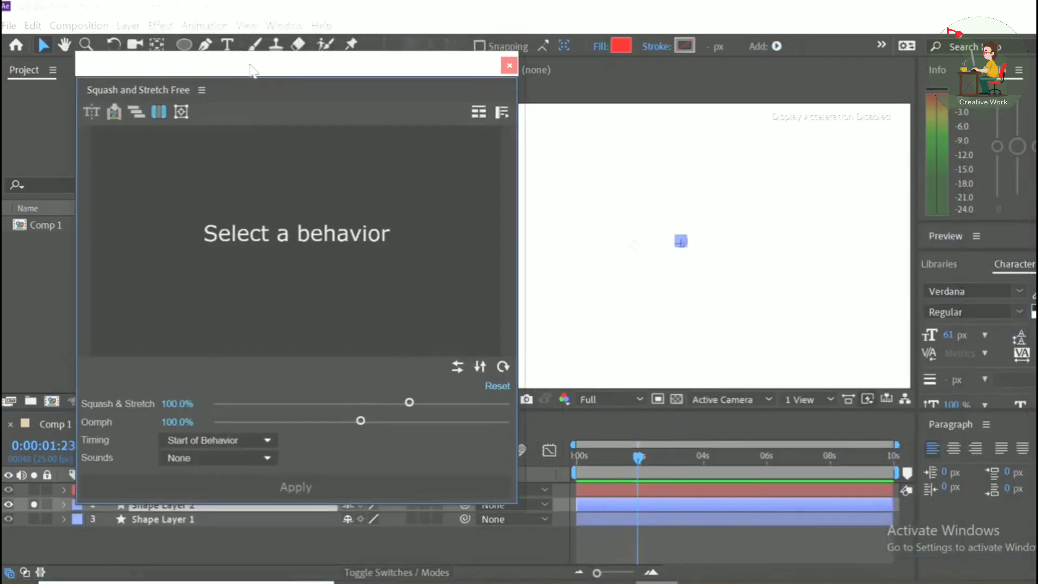
# - Apply the Drop behaviour to the dot, precompose it, and preview from the start
pyautogui.click(478, 115)
pyautogui.click(309, 240)
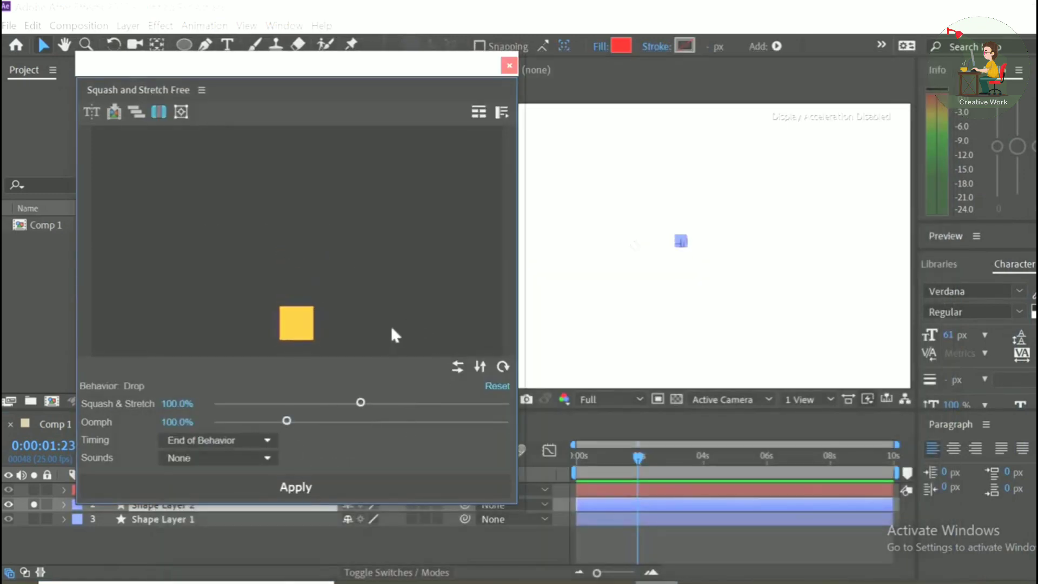
pyautogui.click(391, 329)
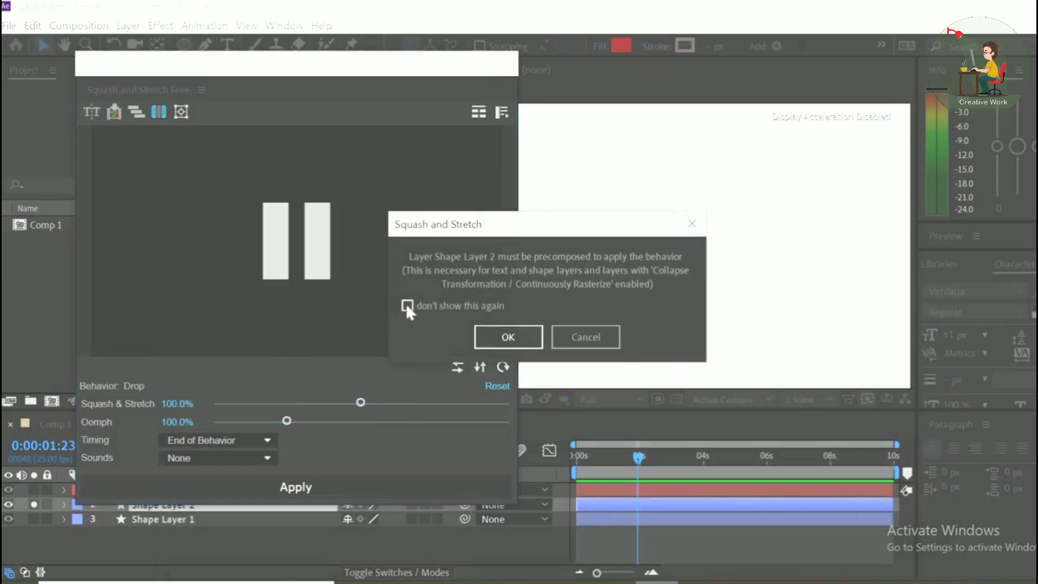
pyautogui.click(407, 305)
pyautogui.click(500, 333)
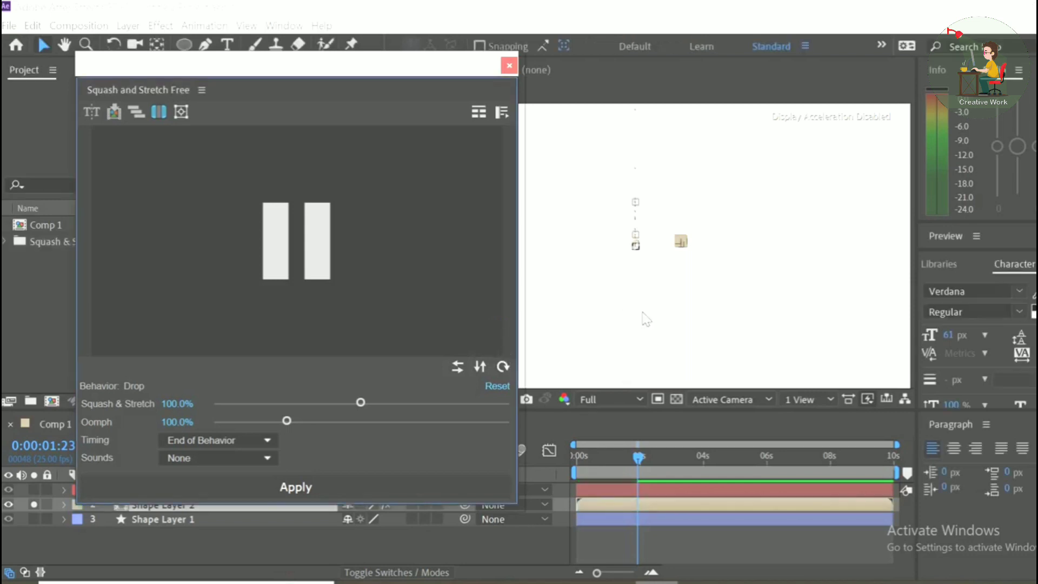
pyautogui.press('Home')
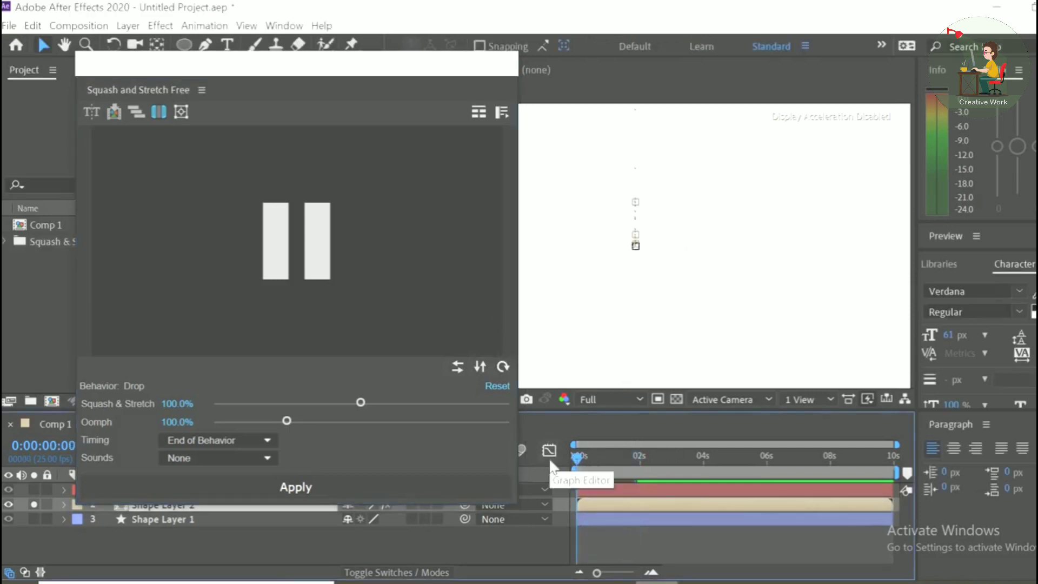
pyautogui.press('space')
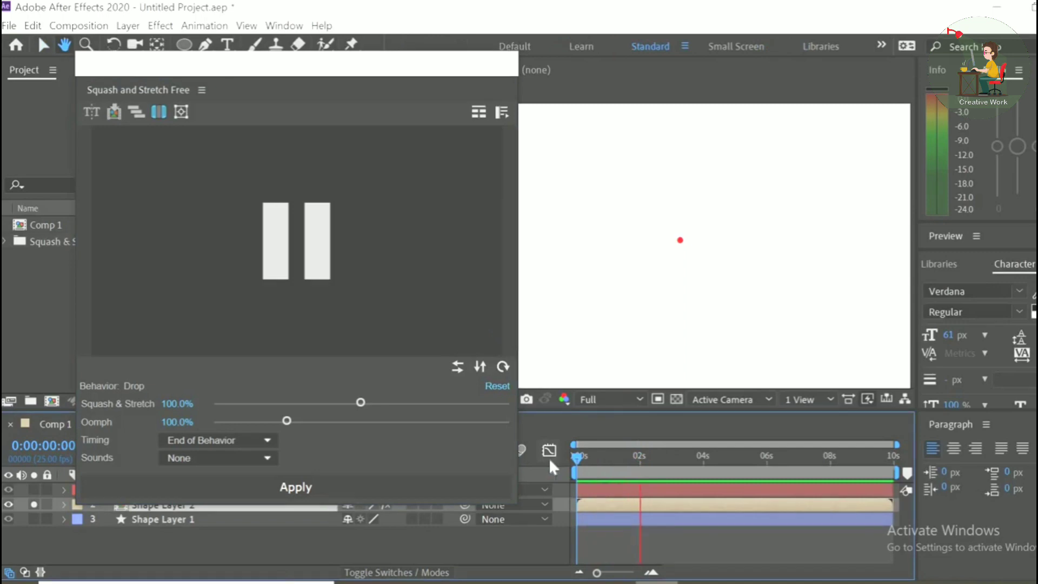
# - Shift the dot's Bezier Warp squash-and-stretch keyframes so they begin at 0 seconds
pyautogui.click(505, 63)
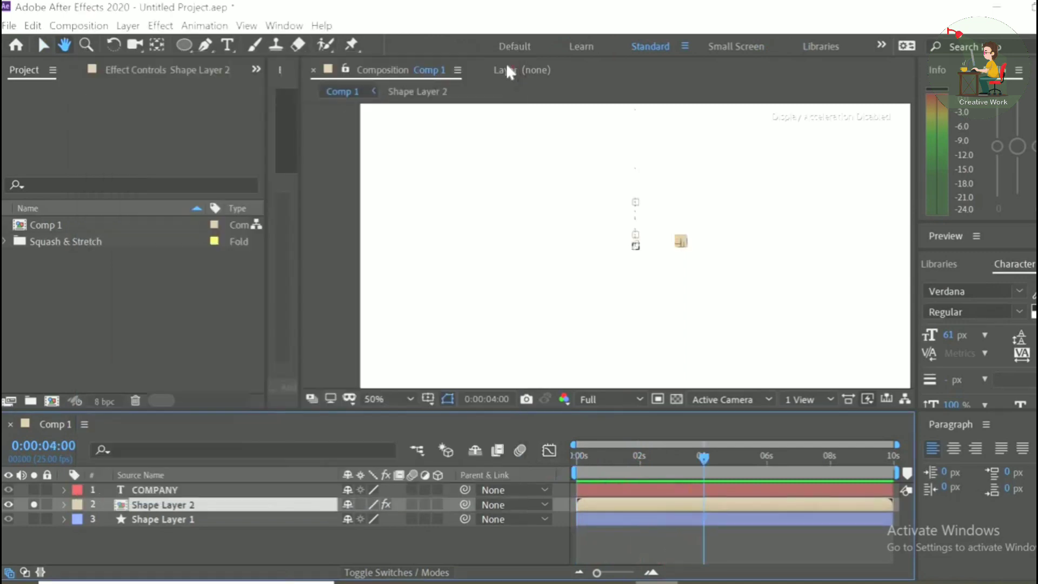
pyautogui.moveTo(696, 467); pyautogui.dragTo(672, 466)
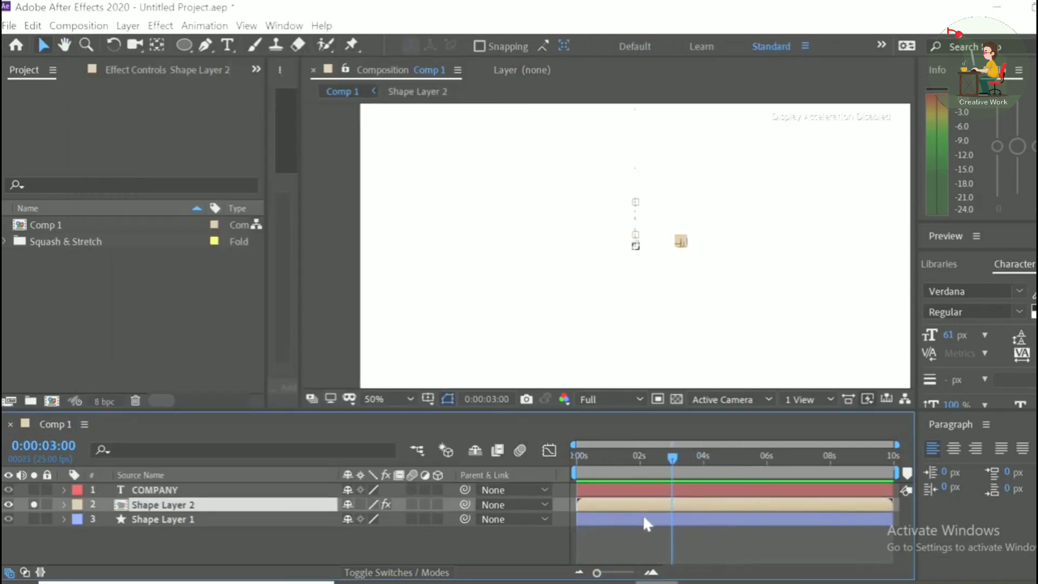
pyautogui.press('u')
pyautogui.scroll(-3, 681, 523)
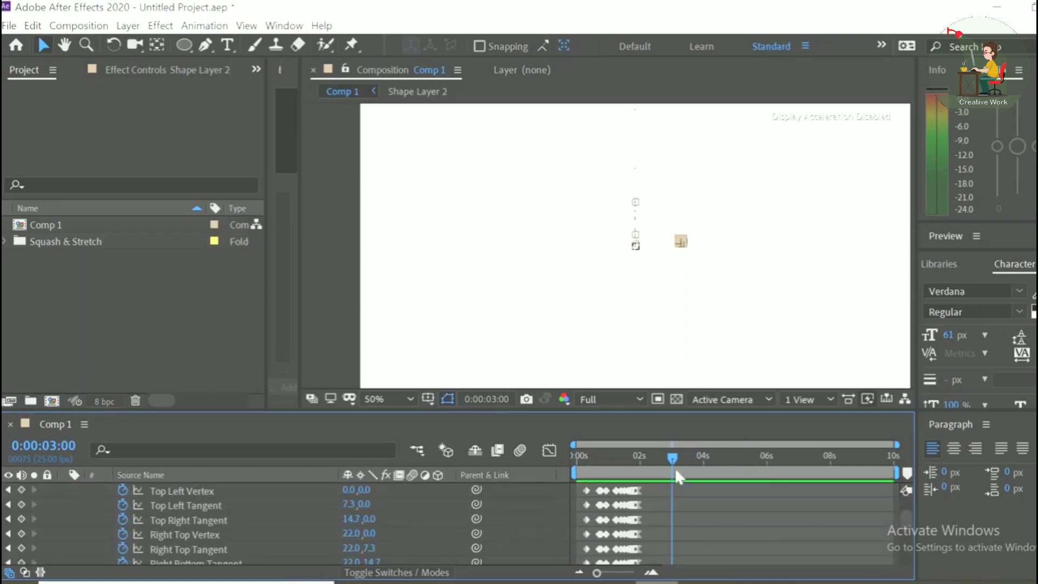
pyautogui.press('Home')
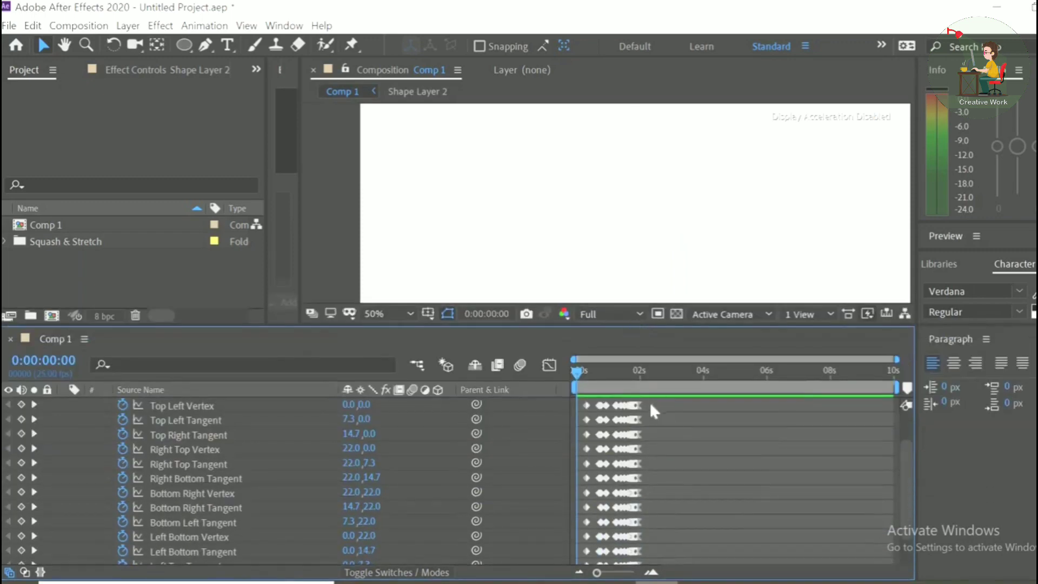
pyautogui.moveTo(650, 402); pyautogui.dragTo(605, 553)
pyautogui.scroll(3, 645, 507)
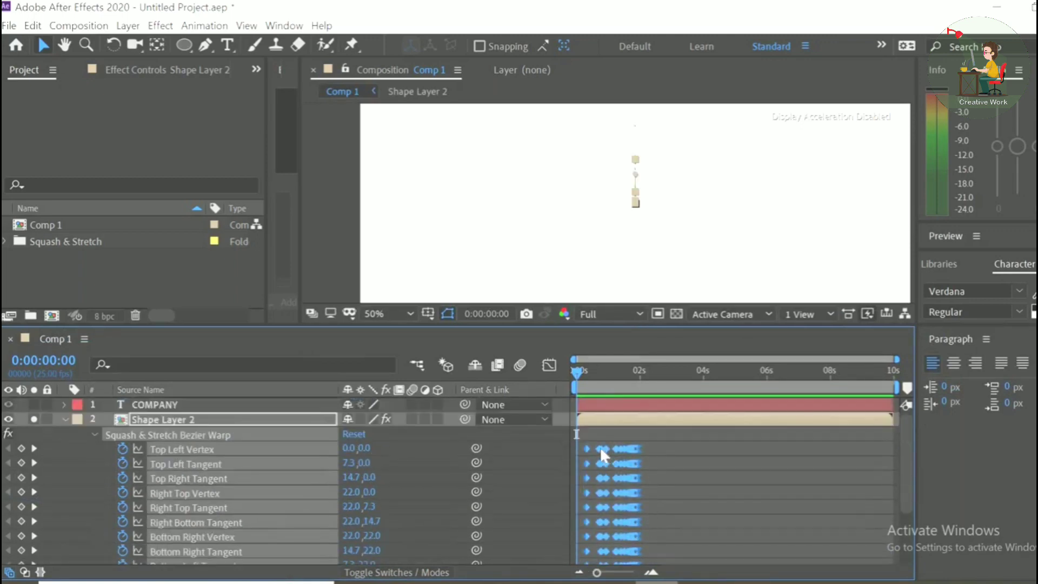
pyautogui.moveTo(600, 446); pyautogui.dragTo(595, 447)
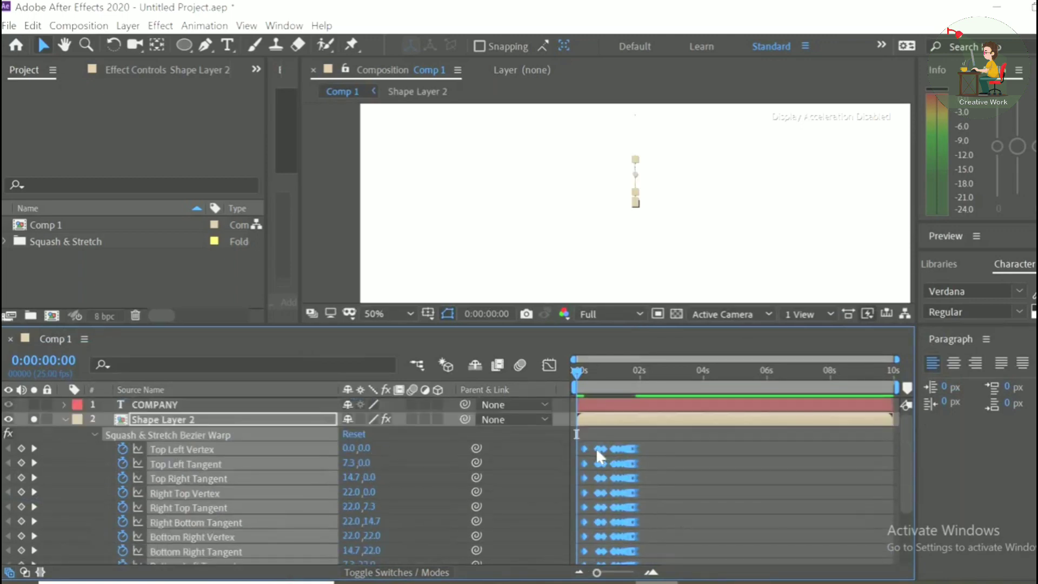
# - Collapse the dot layer and expand Shape Layer 1's contents to add a shape operation
pyautogui.click(65, 419)
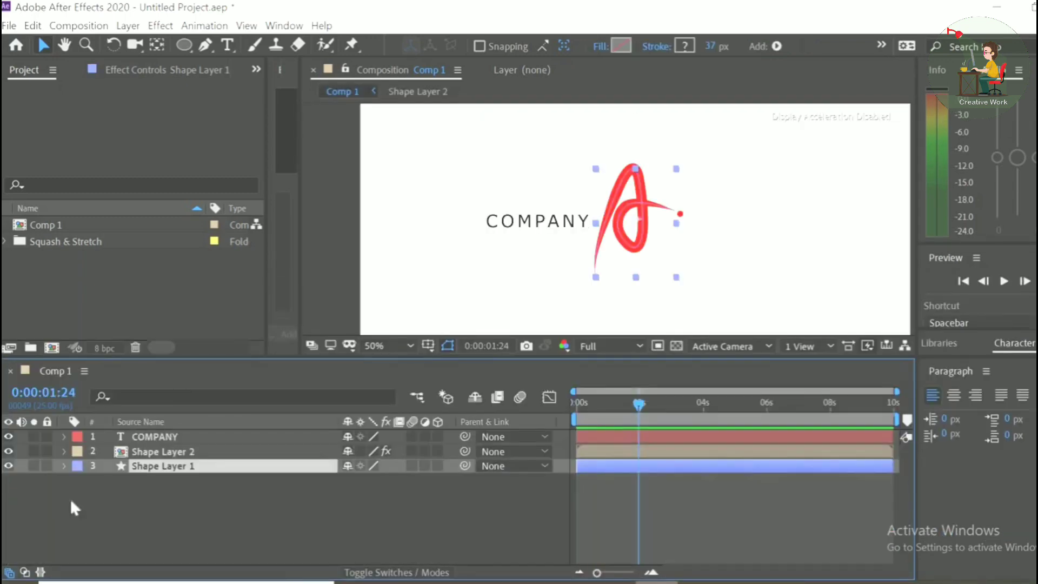
pyautogui.click(63, 465)
pyautogui.click(446, 452)
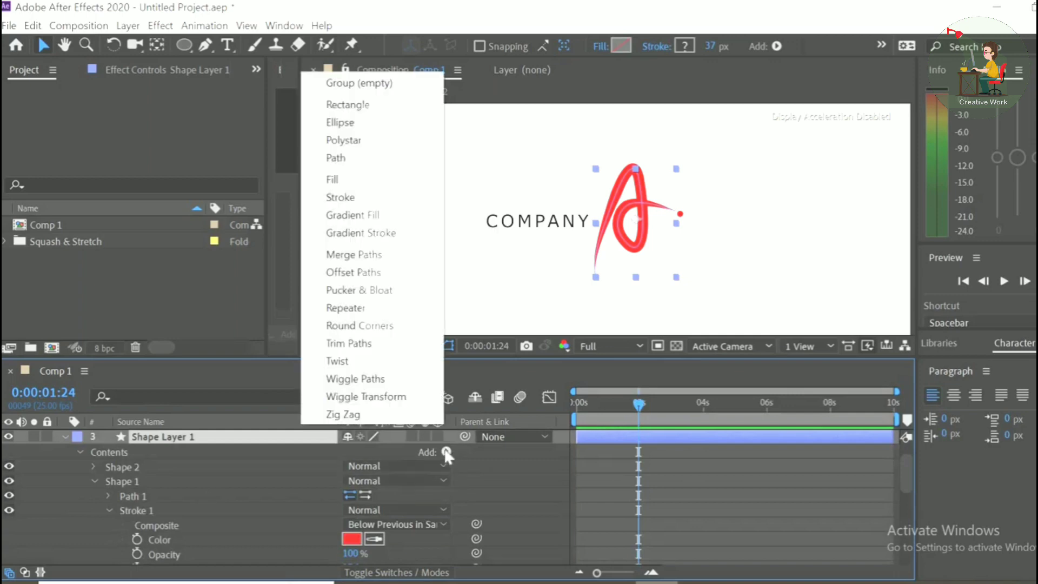
# - Add Trim Paths to the A and keyframe its End at 0%
pyautogui.click(362, 344)
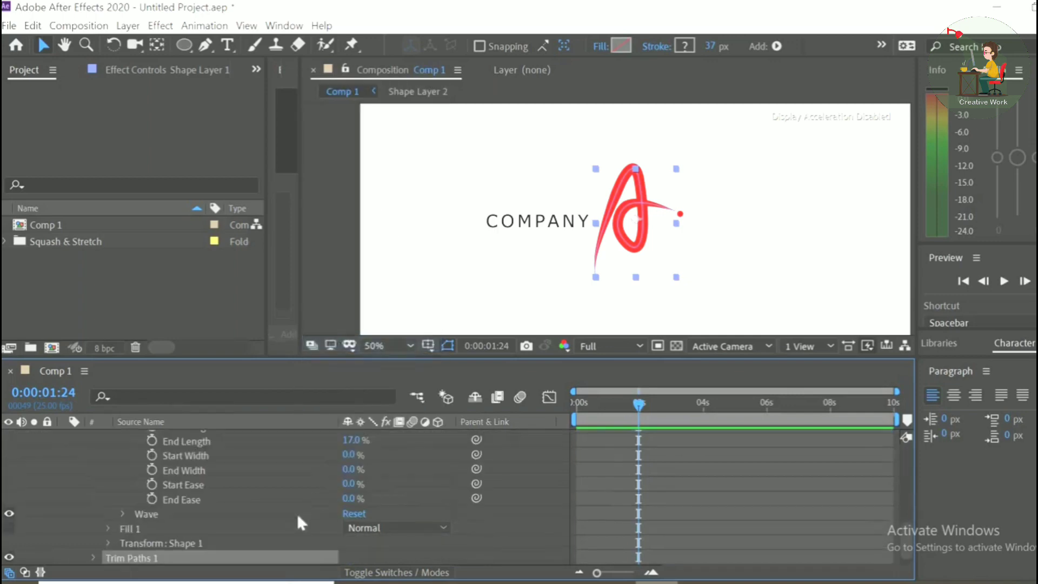
pyautogui.scroll(-1, 199, 521)
pyautogui.click(93, 543)
pyautogui.scroll(-3, 238, 504)
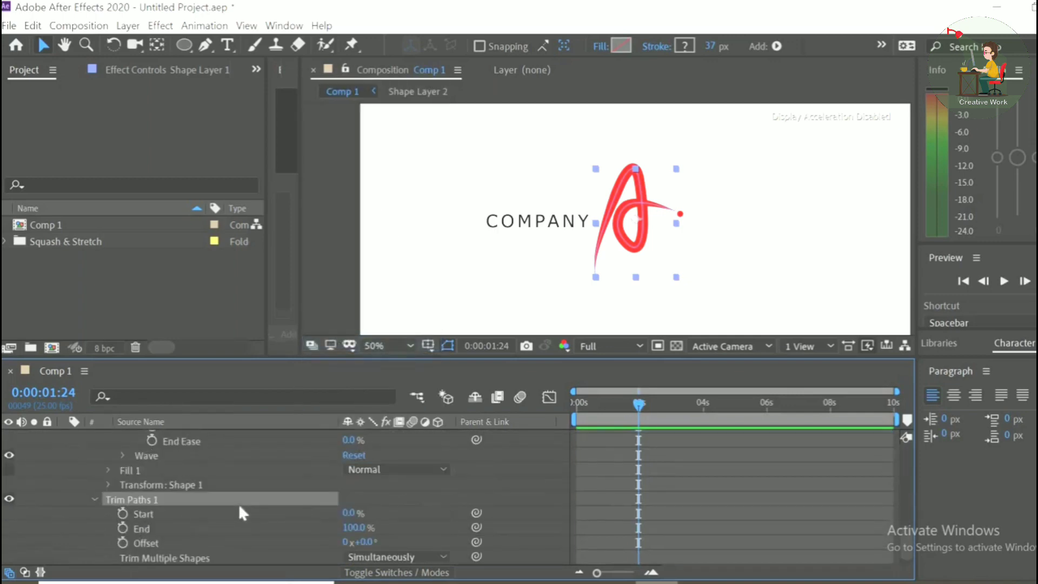
pyautogui.click(123, 529)
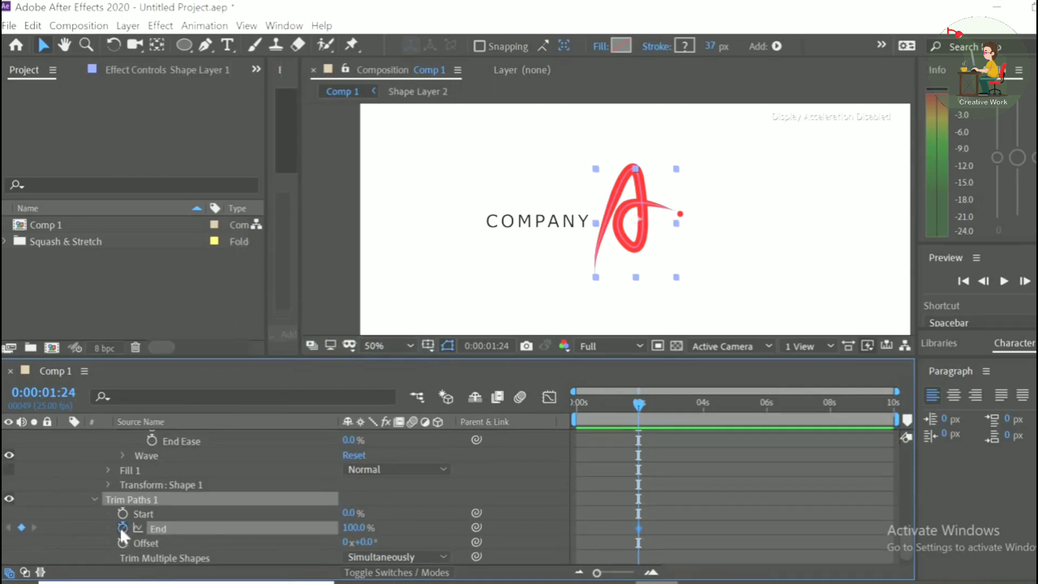
pyautogui.moveTo(265, 528); pyautogui.dragTo(69, 533)
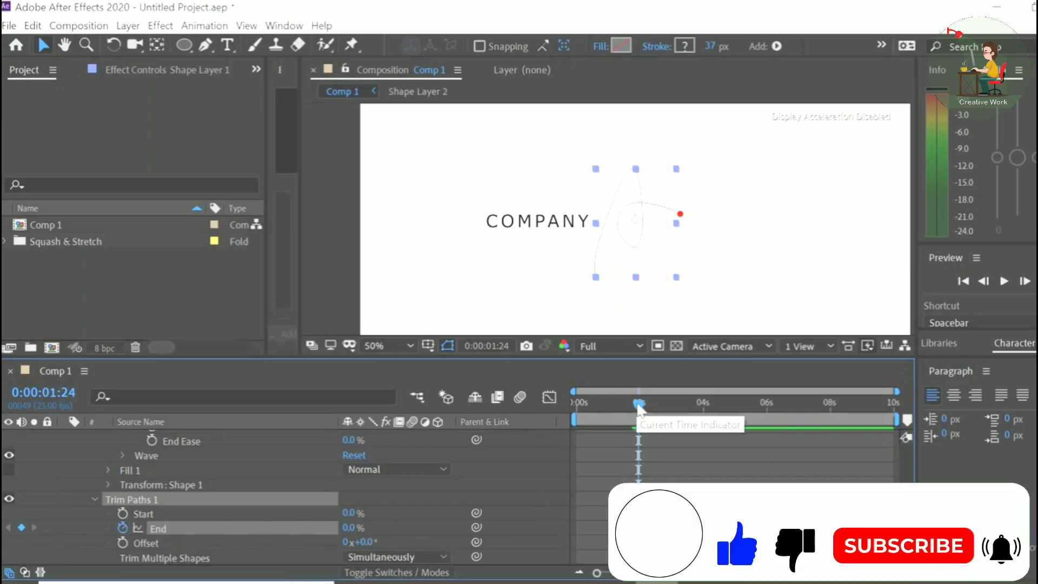
# - Keyframe Trim Paths End at 100% at 3 seconds and preview the A drawing on
pyautogui.moveTo(640, 410); pyautogui.dragTo(672, 409)
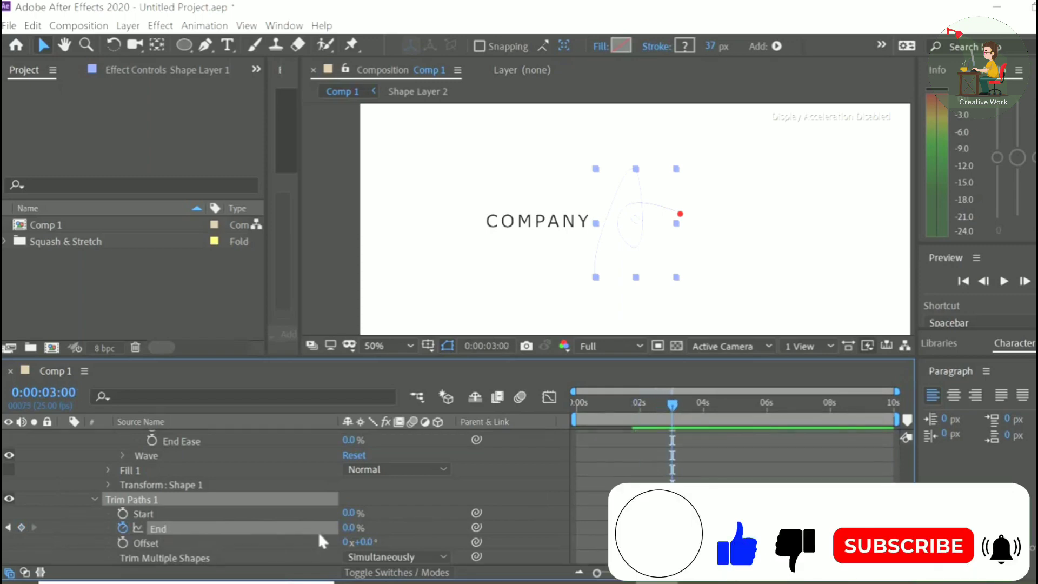
pyautogui.moveTo(348, 527); pyautogui.dragTo(438, 530)
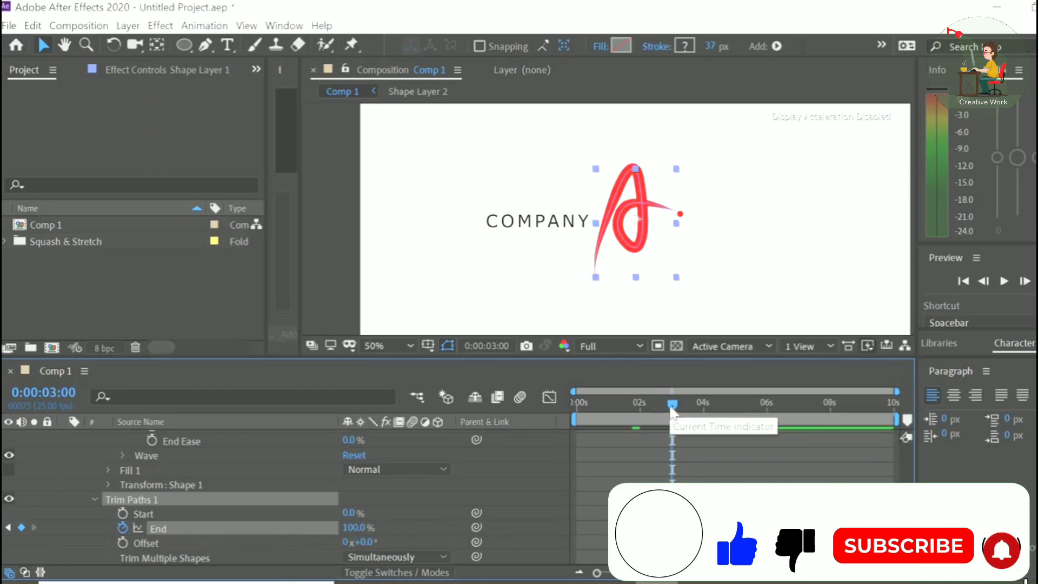
pyautogui.press('Home')
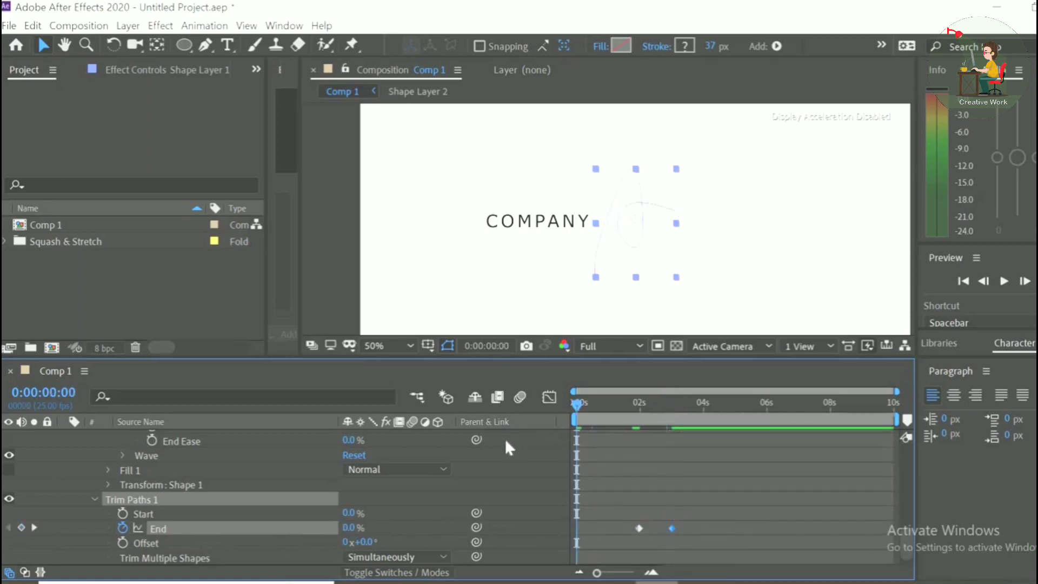
pyautogui.press('space')
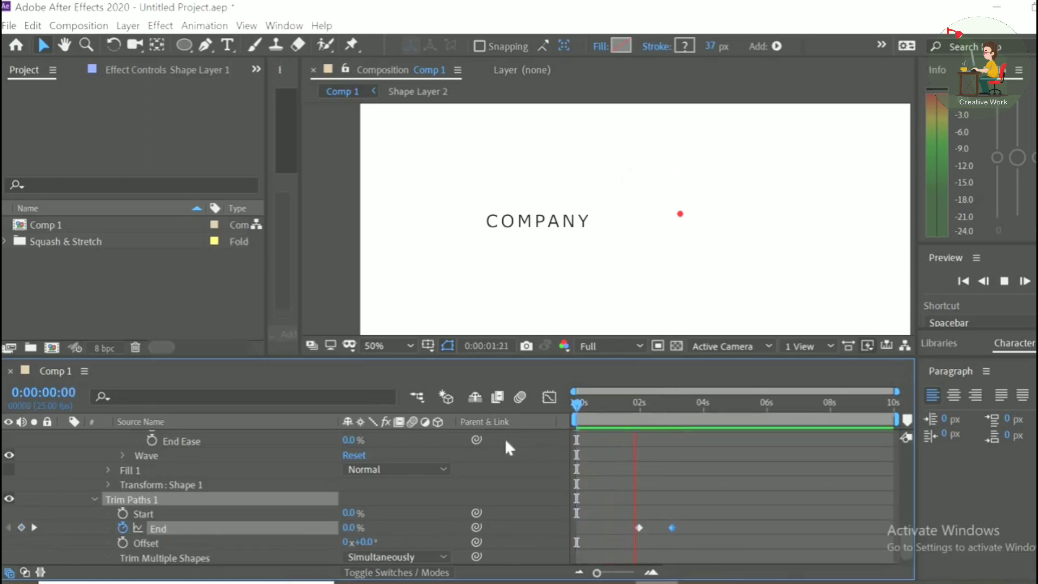
pyautogui.press('space')
# - Apply Easy Ease to both Trim Paths End keyframes, then collapse Shape Layer 1
pyautogui.moveTo(697, 518); pyautogui.dragTo(630, 540)
pyautogui.rightClick(639, 529)
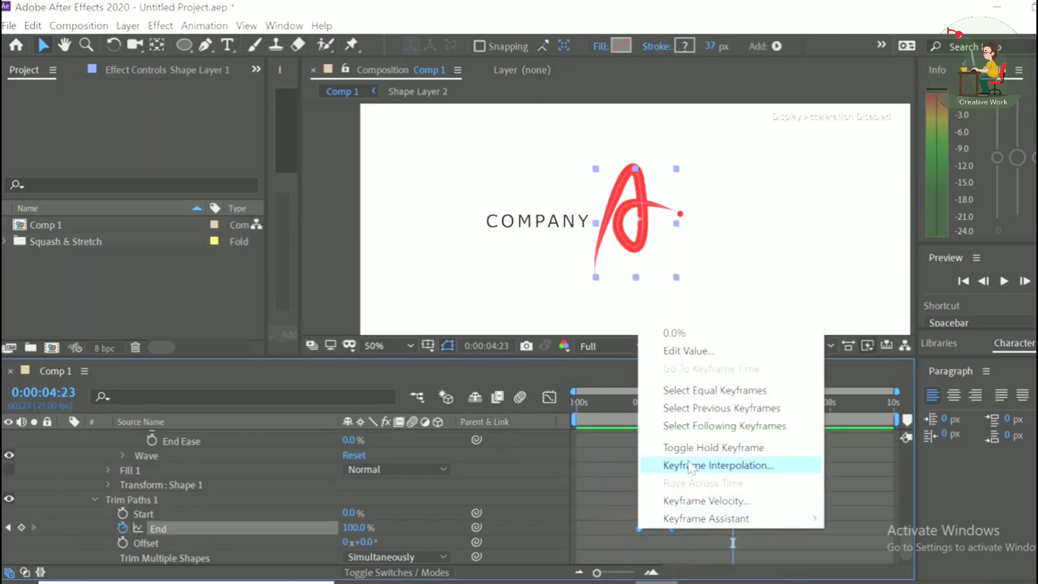
pyautogui.moveTo(733, 527)
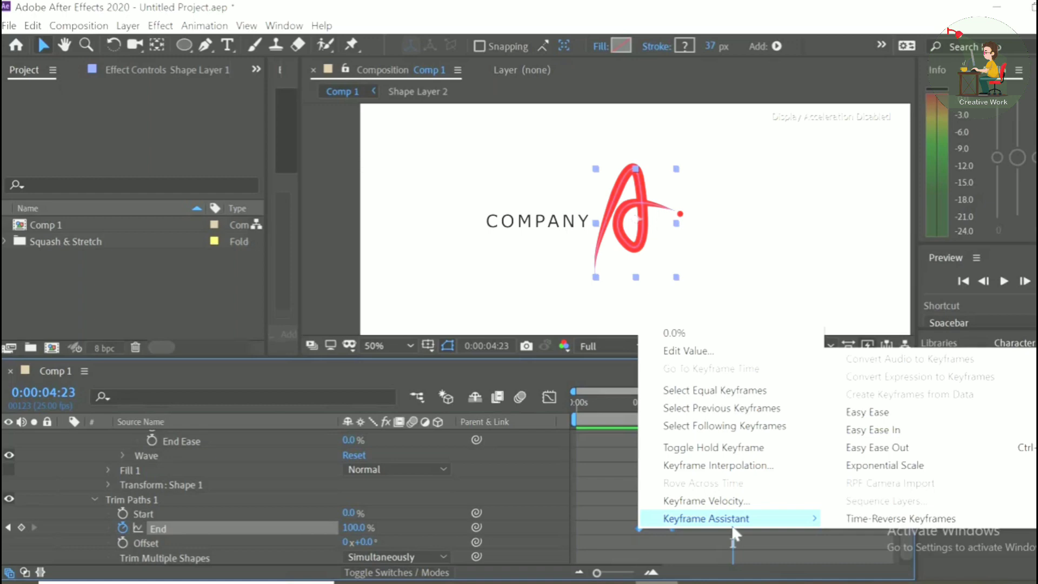
pyautogui.click(887, 412)
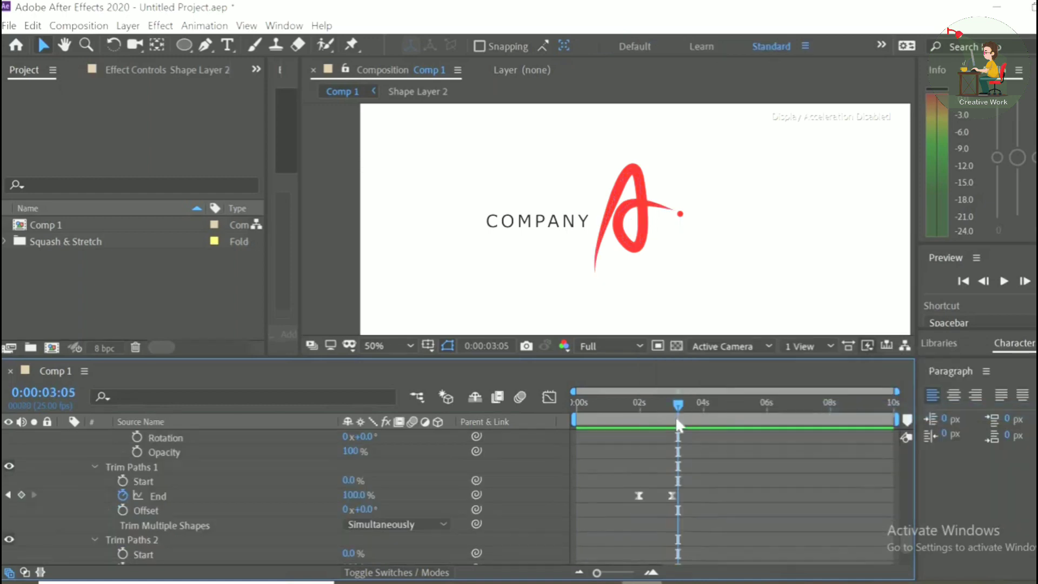
pyautogui.click(676, 417)
pyautogui.scroll(2, 251, 507)
pyautogui.scroll(4, 248, 502)
pyautogui.scroll(3, 248, 501)
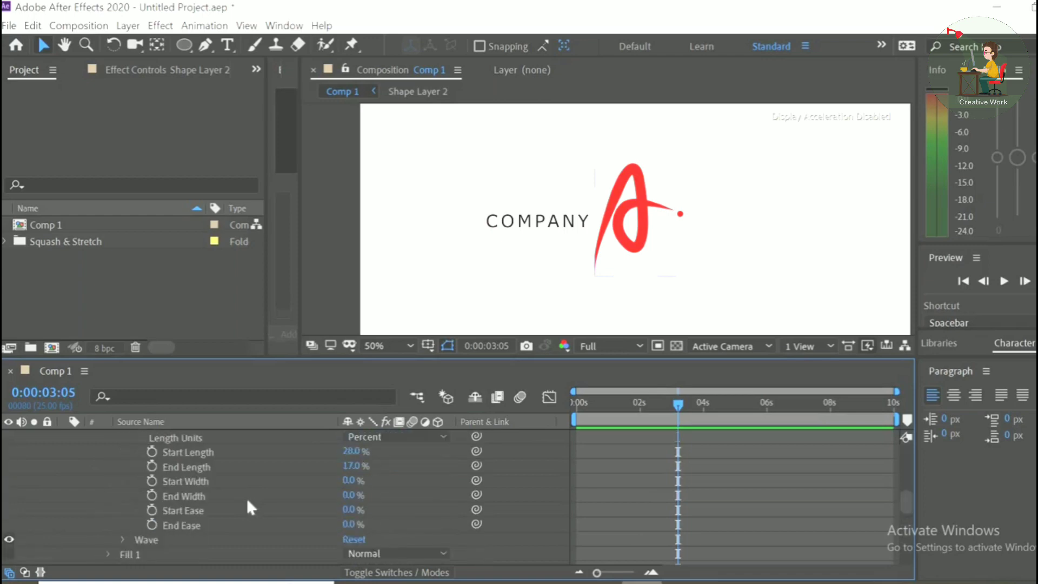
pyautogui.scroll(4, 247, 501)
pyautogui.click(66, 466)
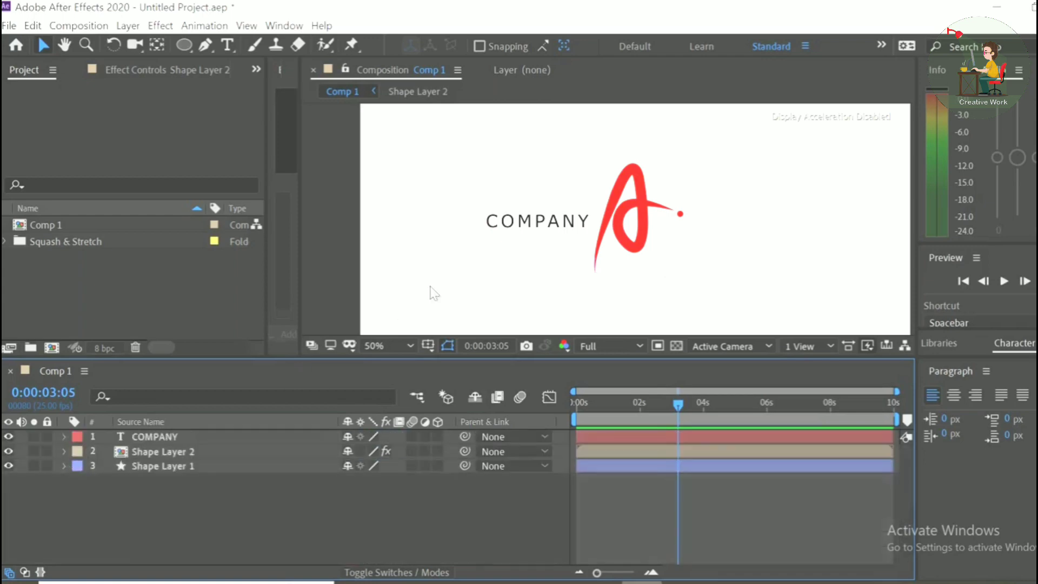
# - Keyframe COMPANY's Position pushed down, then back in place at 0:00:03:24, and preview
pyautogui.click(543, 230)
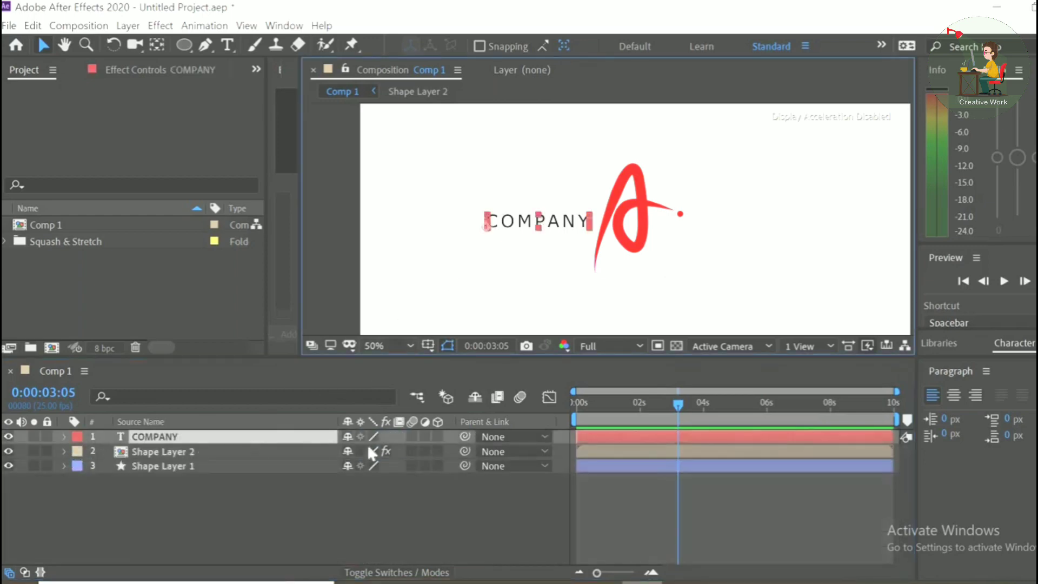
pyautogui.press('p')
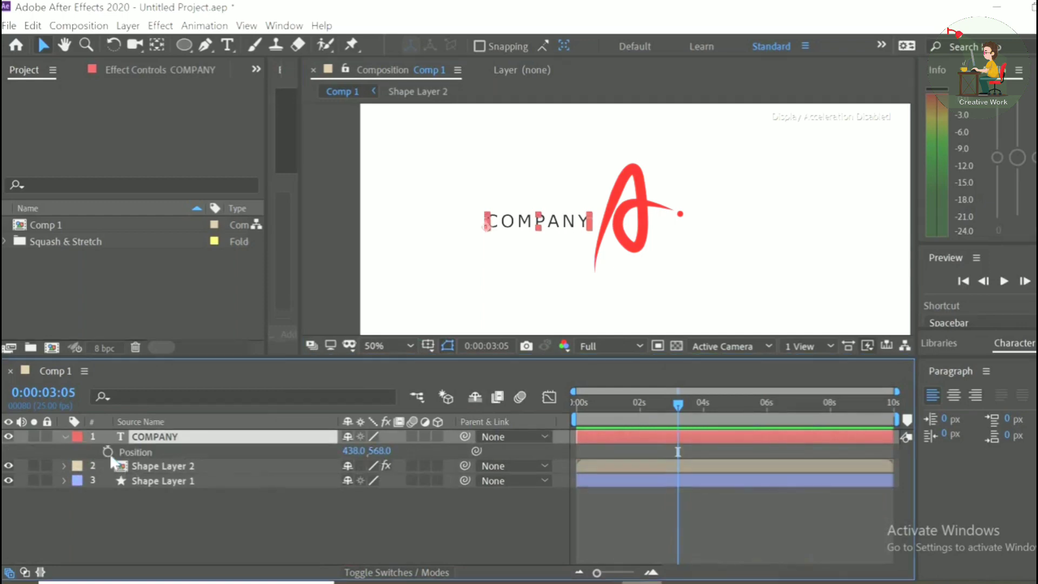
pyautogui.click(108, 451)
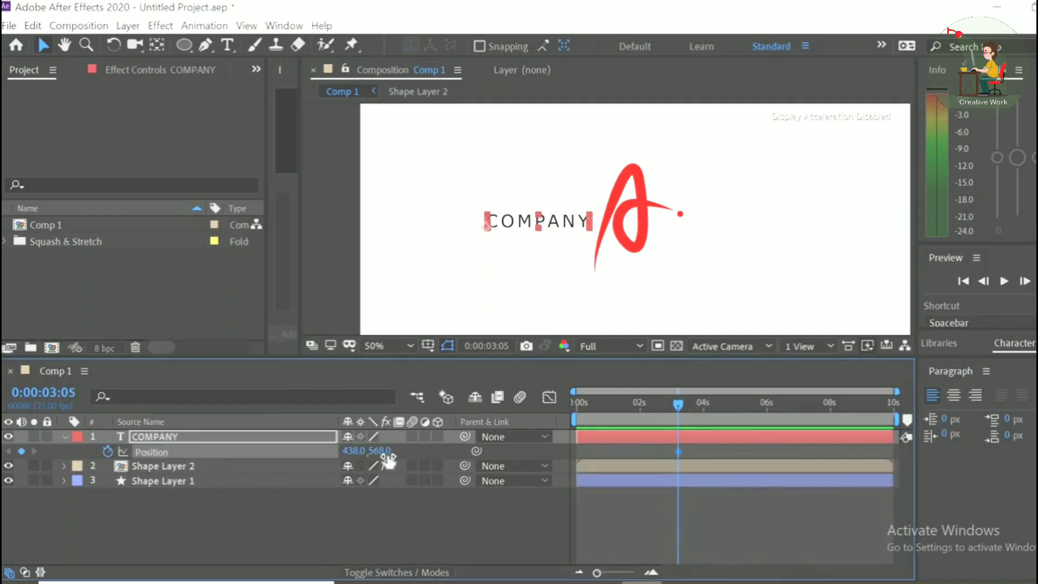
pyautogui.moveTo(381, 451); pyautogui.dragTo(588, 480)
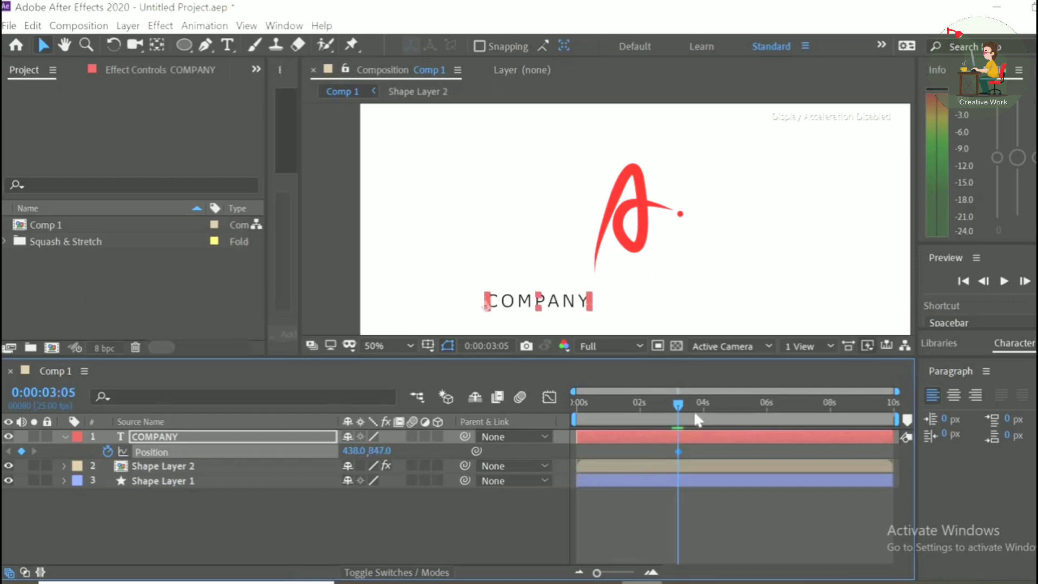
pyautogui.moveTo(691, 407); pyautogui.dragTo(703, 418)
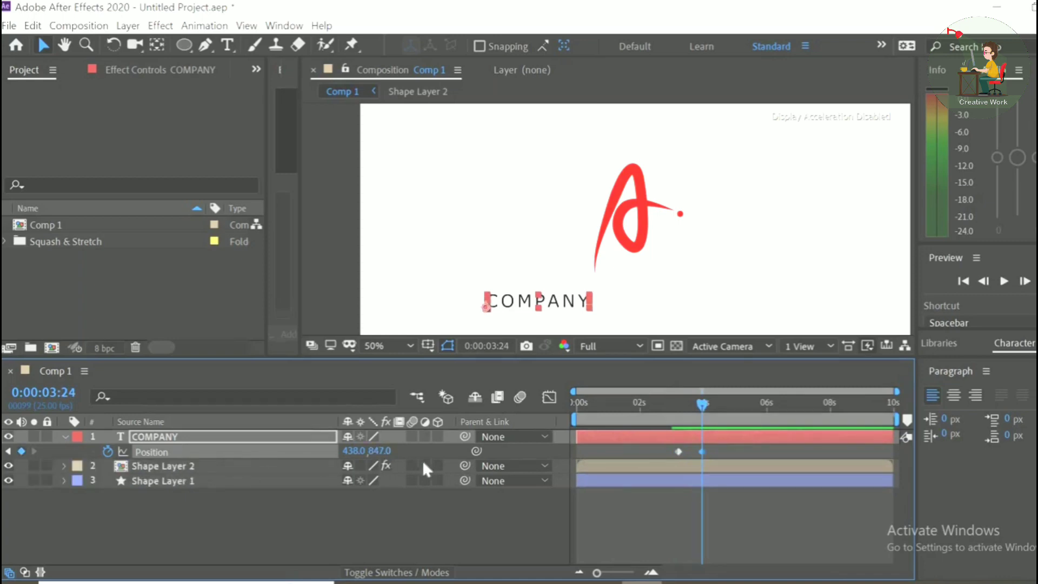
pyautogui.moveTo(375, 450); pyautogui.dragTo(138, 449)
pyautogui.press('space')
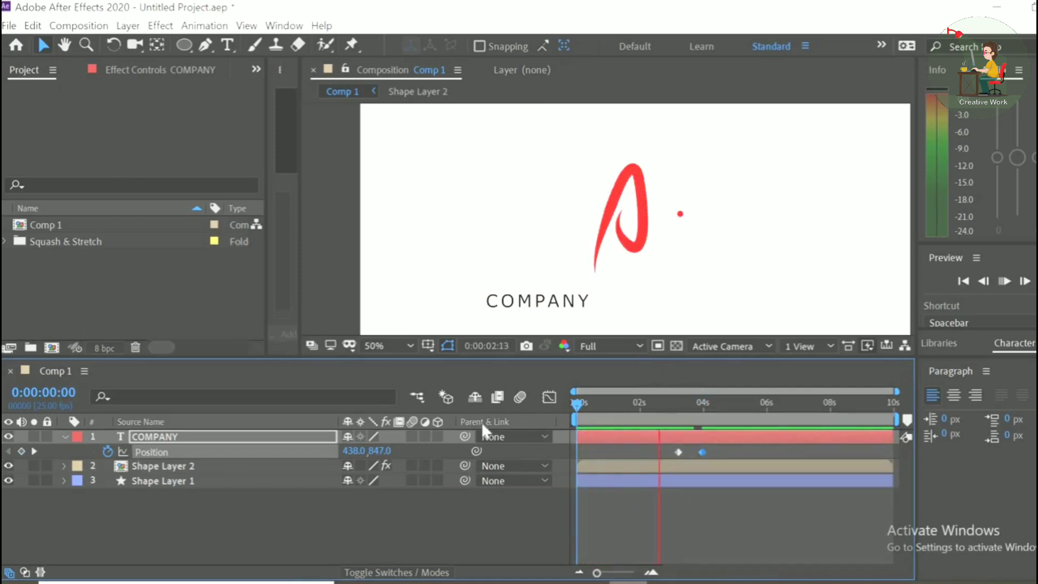
# - Draw a red rectangle shape layer covering the COMPANY text
pyautogui.press('space')
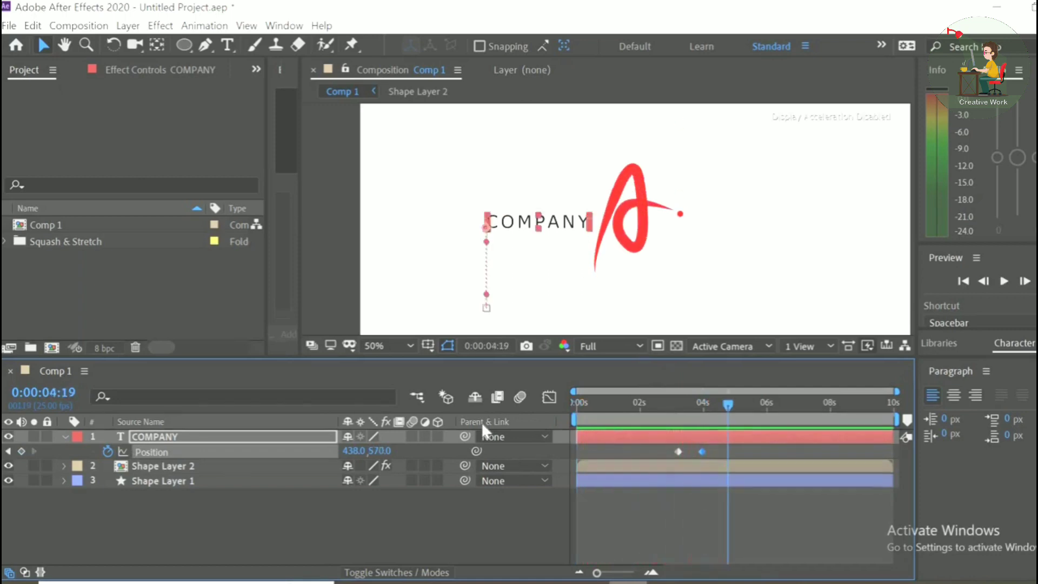
pyautogui.click(206, 504)
pyautogui.click(184, 44)
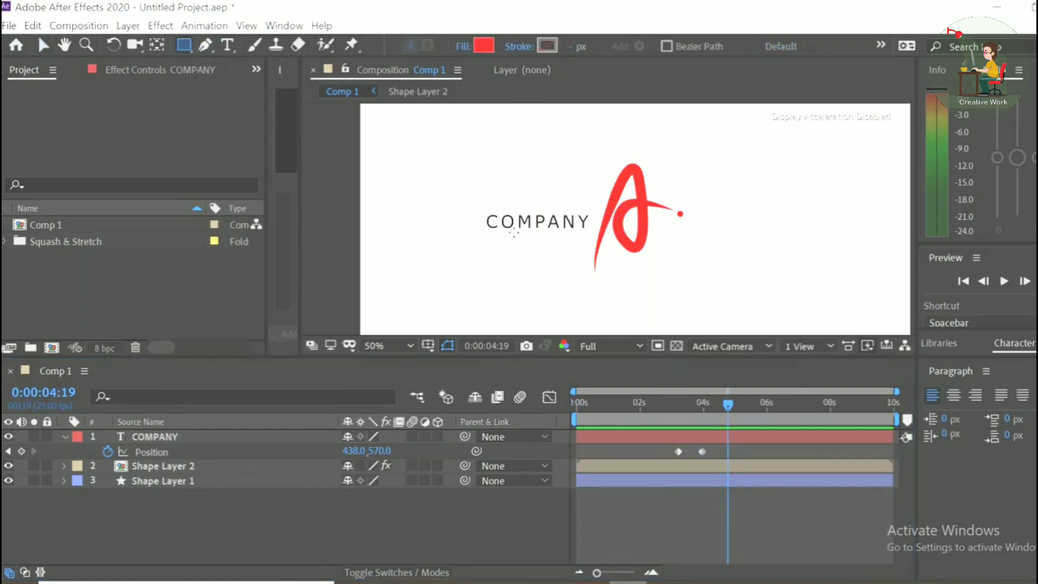
pyautogui.moveTo(481, 211); pyautogui.dragTo(589, 246)
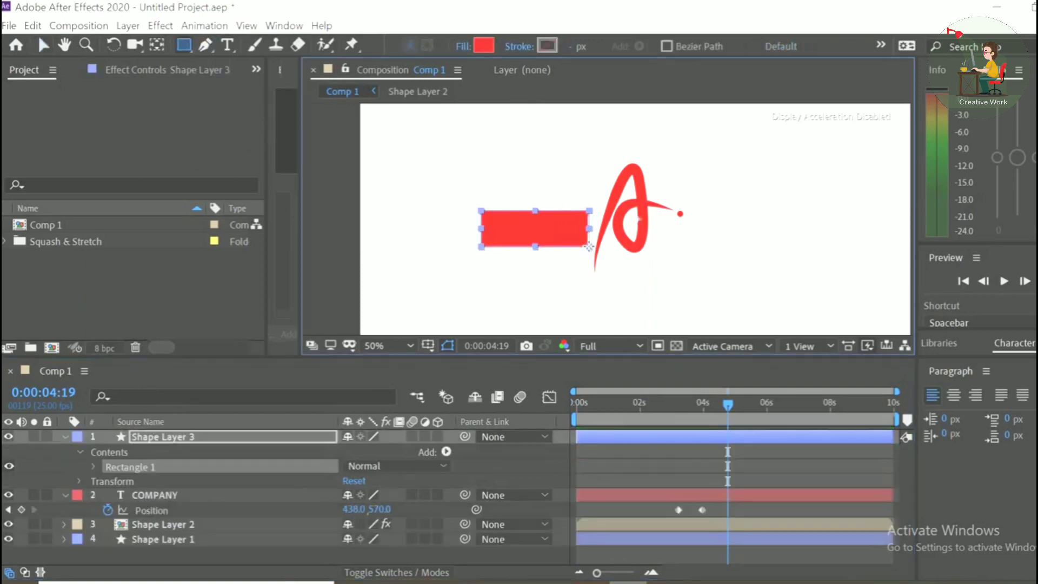
pyautogui.moveTo(589, 247); pyautogui.dragTo(592, 238)
pyautogui.press('v')
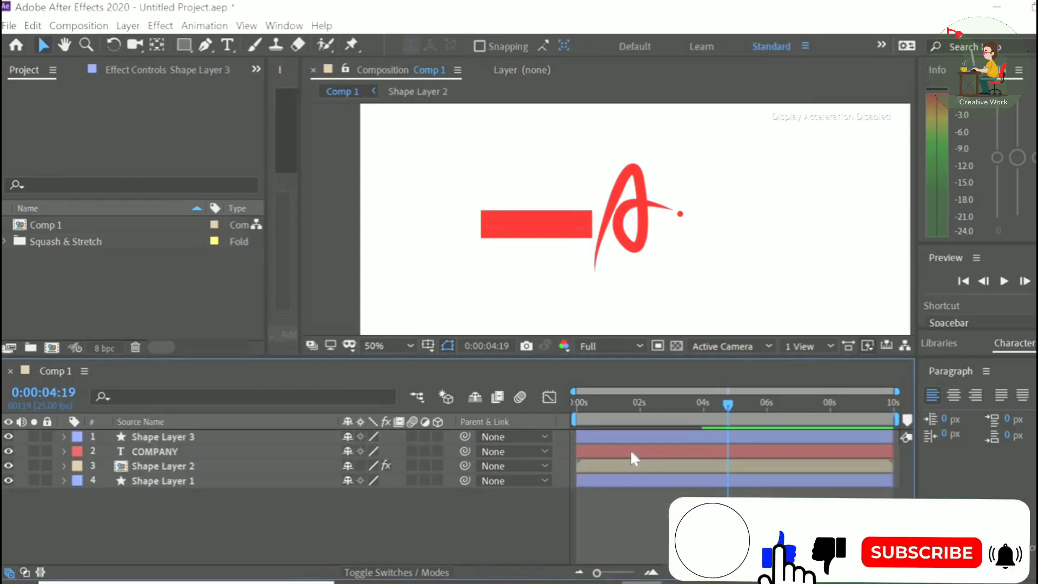
# - Set COMPANY's TrkMat to Alpha Matte using the rectangle, Shape Layer 3
pyautogui.click(24, 572)
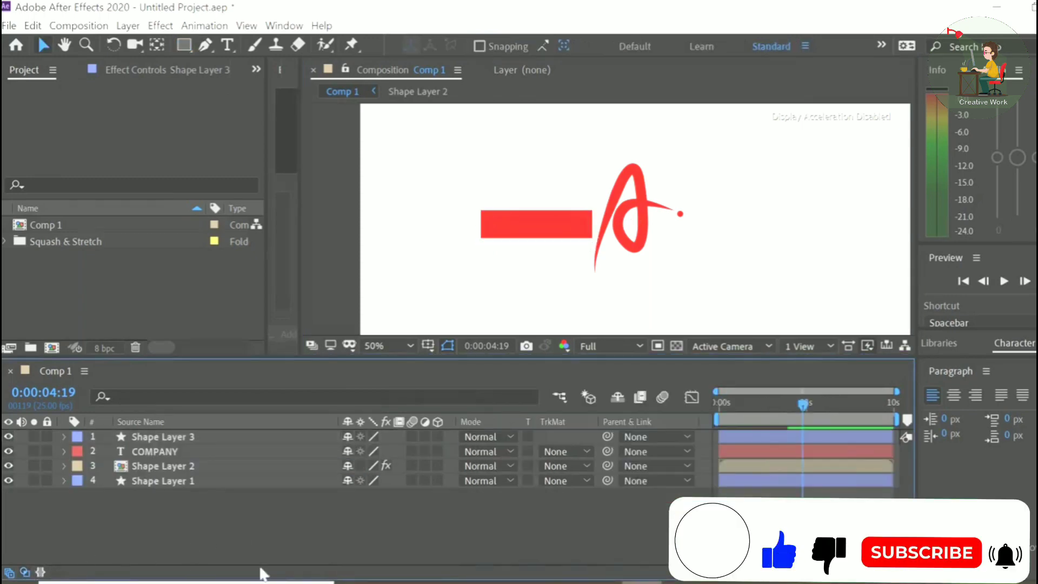
pyautogui.click(237, 451)
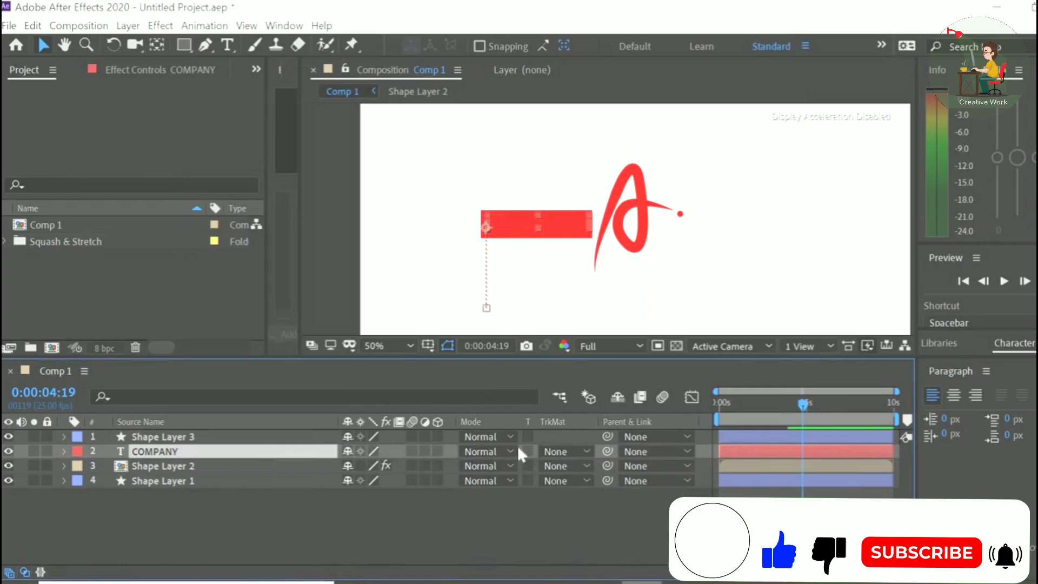
pyautogui.click(549, 458)
pyautogui.click(580, 493)
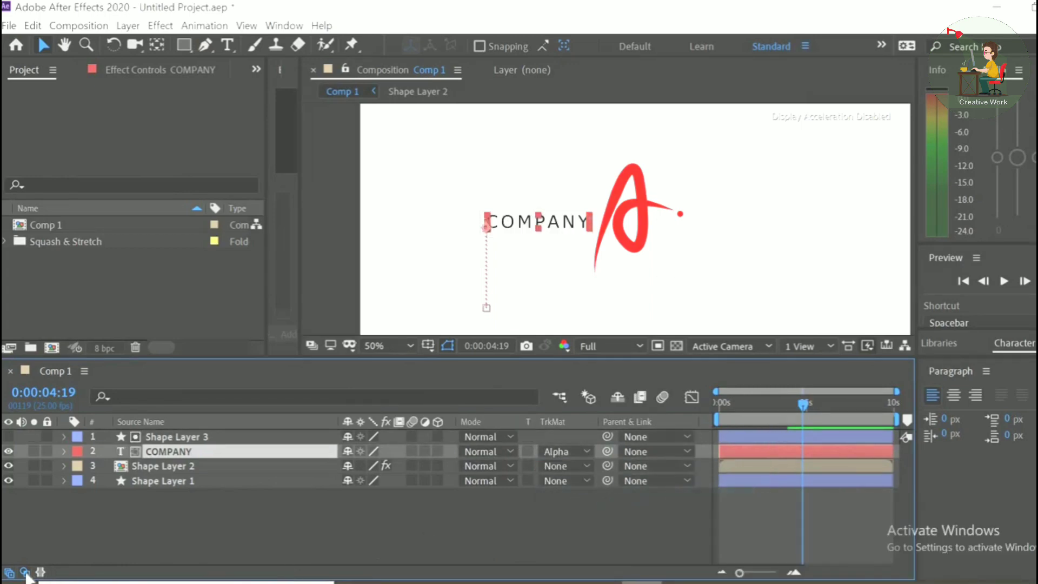
pyautogui.click(24, 573)
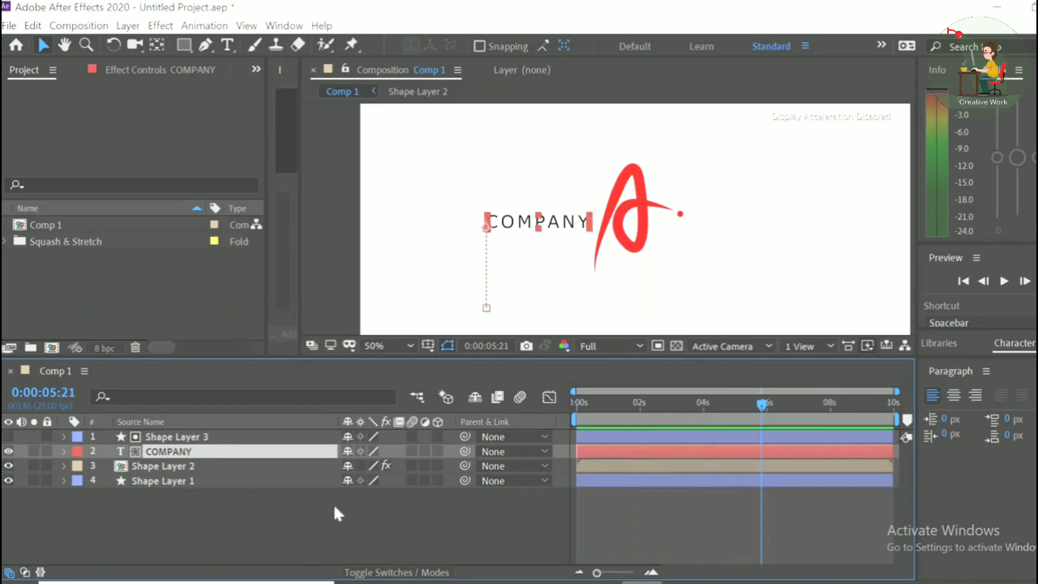
# - Apply Easy Ease to both COMPANY Position keyframes
pyautogui.press('p')
pyautogui.moveTo(726, 464); pyautogui.dragTo(668, 468)
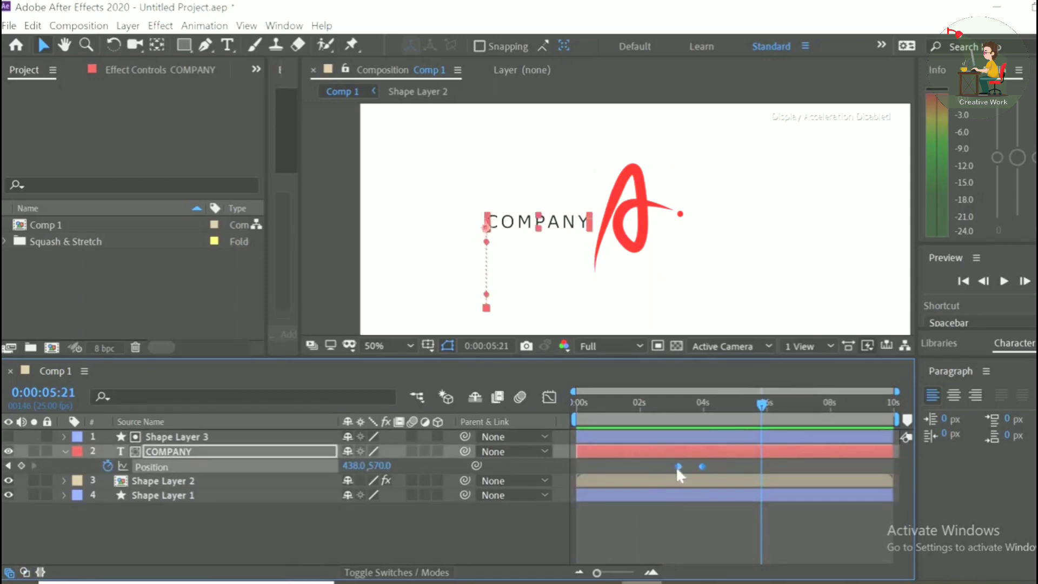
pyautogui.rightClick(677, 466)
pyautogui.moveTo(727, 458)
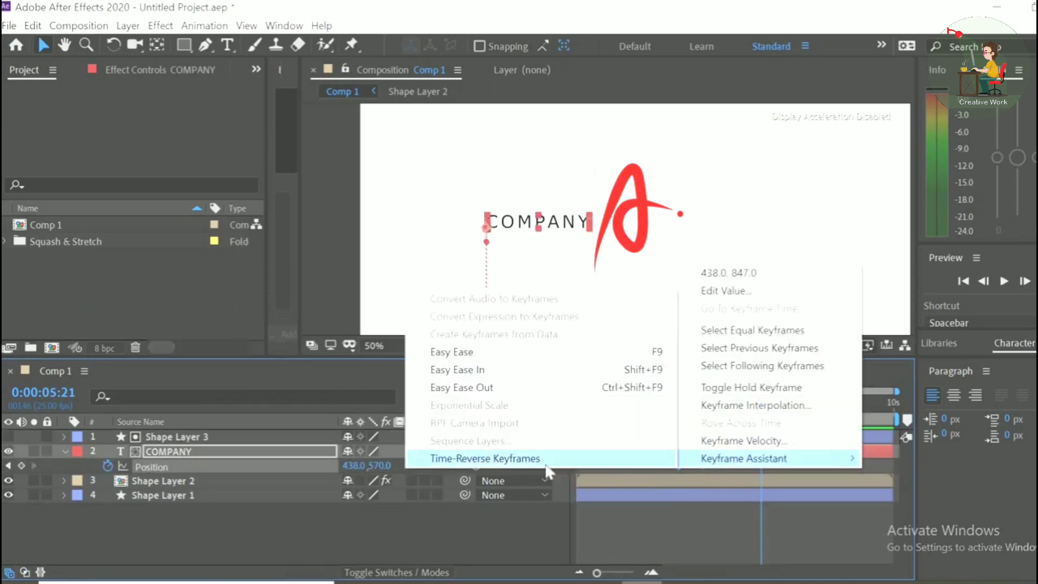
pyautogui.click(502, 354)
# - Drag the second Position keyframe slightly later and preview the slide
pyautogui.press('space')
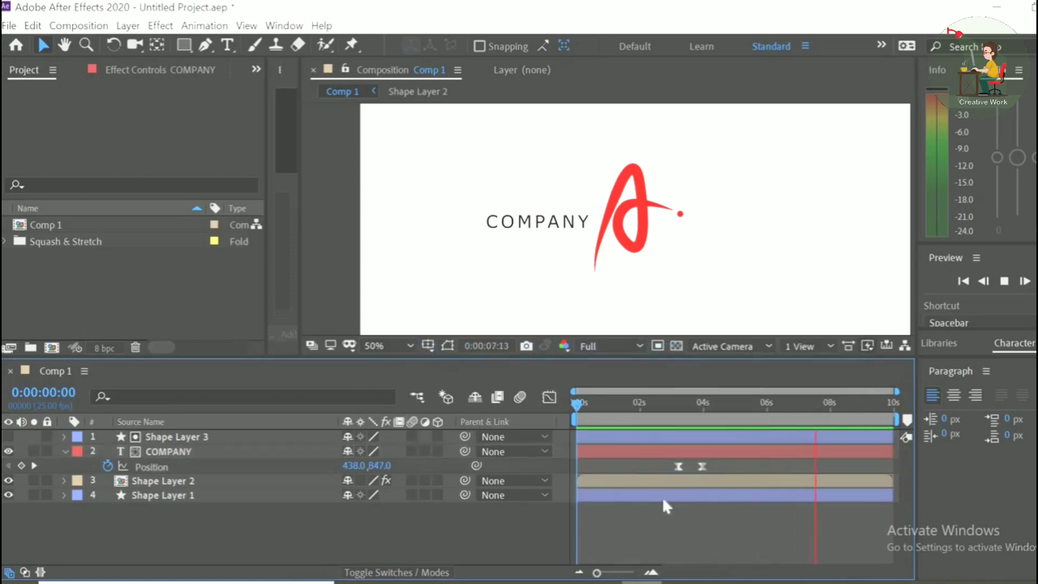
pyautogui.press('space')
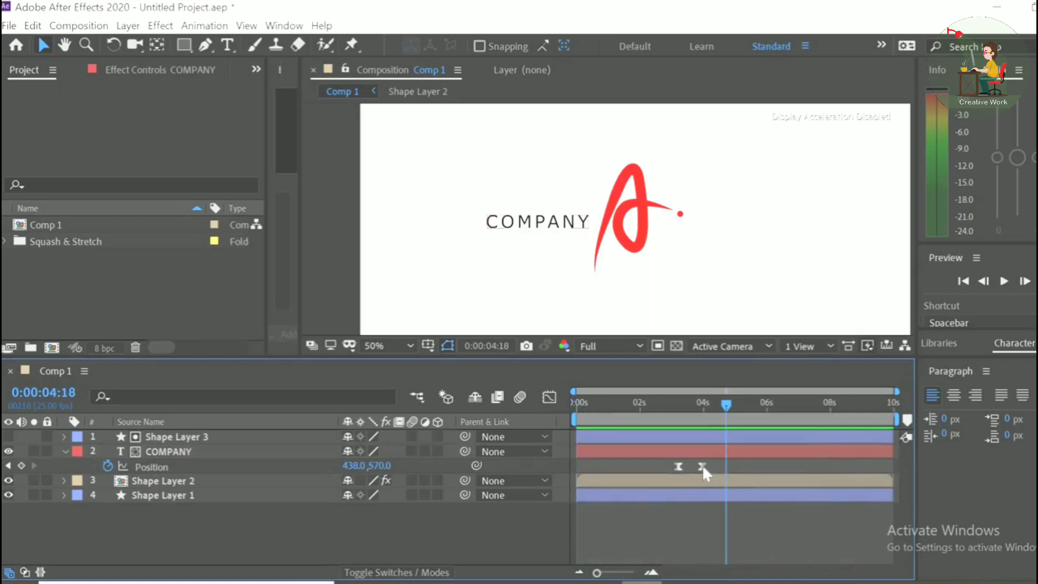
pyautogui.moveTo(702, 466); pyautogui.dragTo(722, 466)
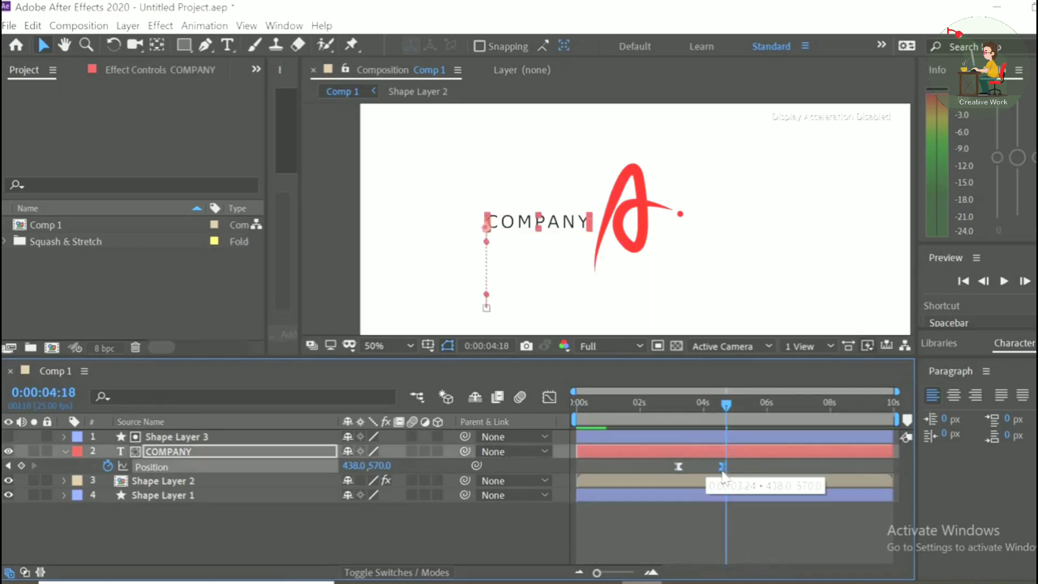
pyautogui.press('space')
pyautogui.press('space')
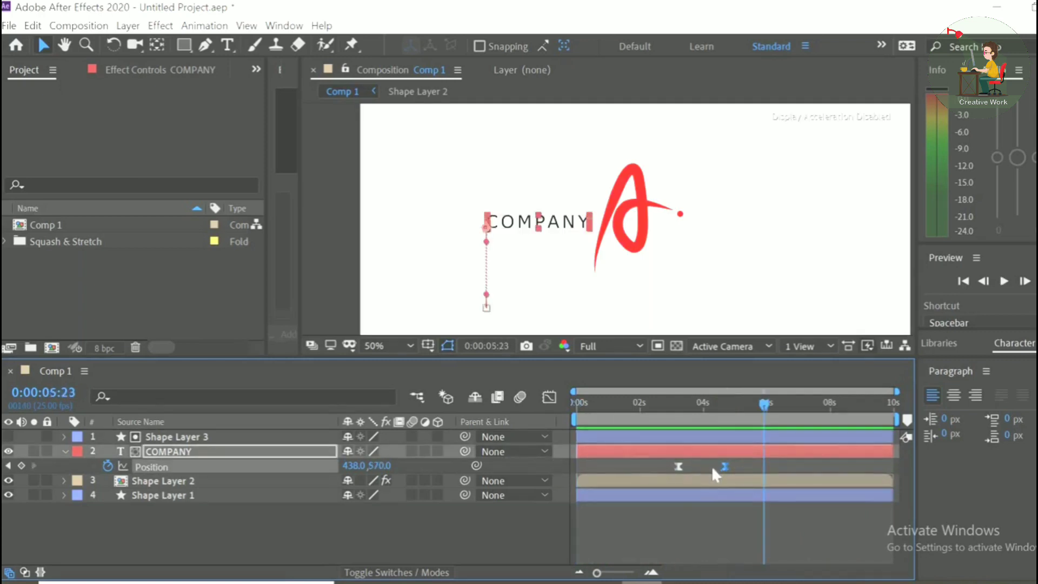
# - Give the second COMPANY Position keyframe 95% incoming influence via Keyframe Velocity in the Graph Editor
pyautogui.moveTo(662, 461); pyautogui.dragTo(737, 471)
pyautogui.click(549, 401)
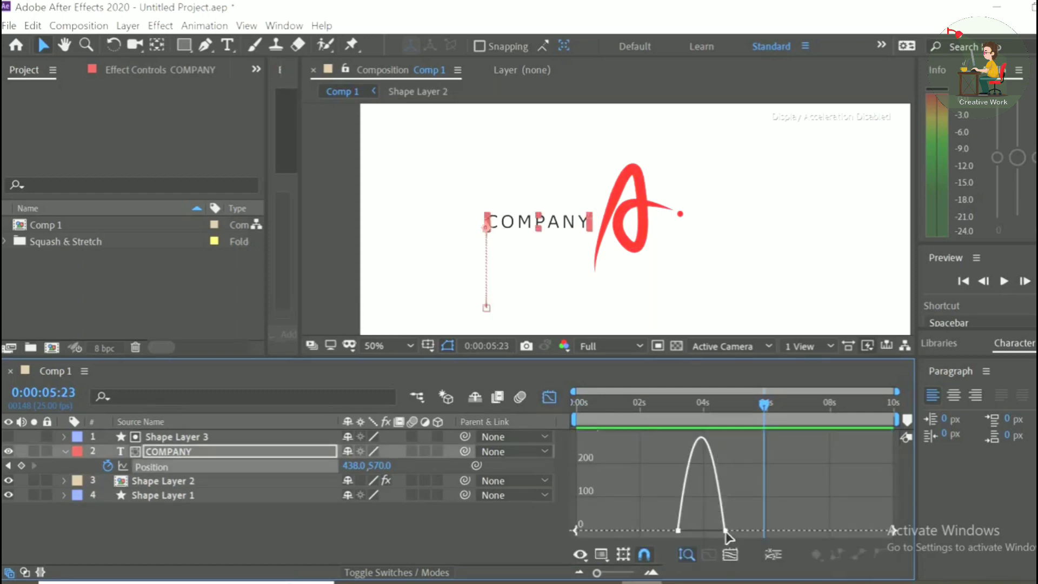
pyautogui.hotkey('ctrl', 'shift', 'k')
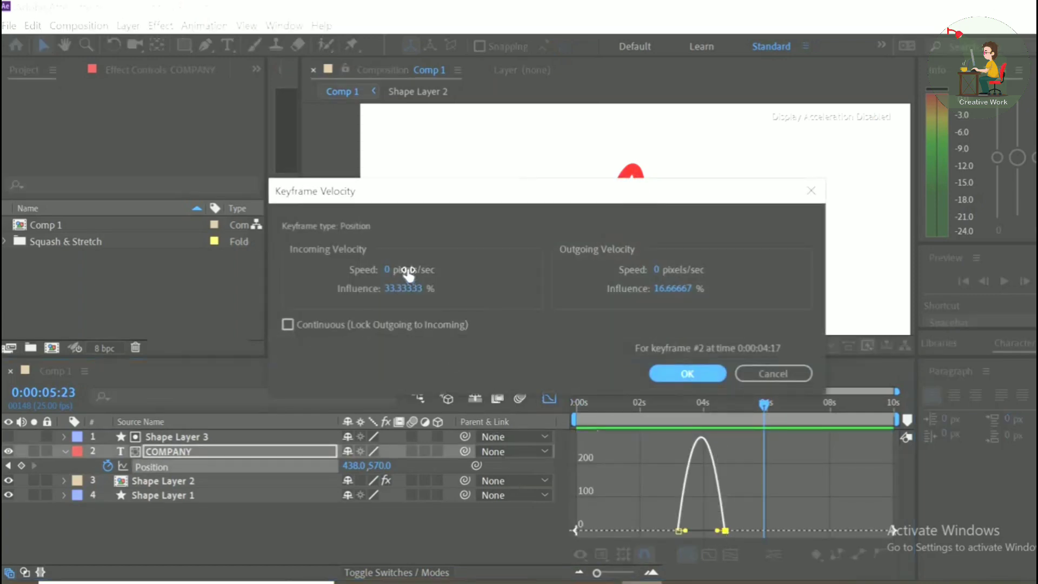
pyautogui.click(412, 289)
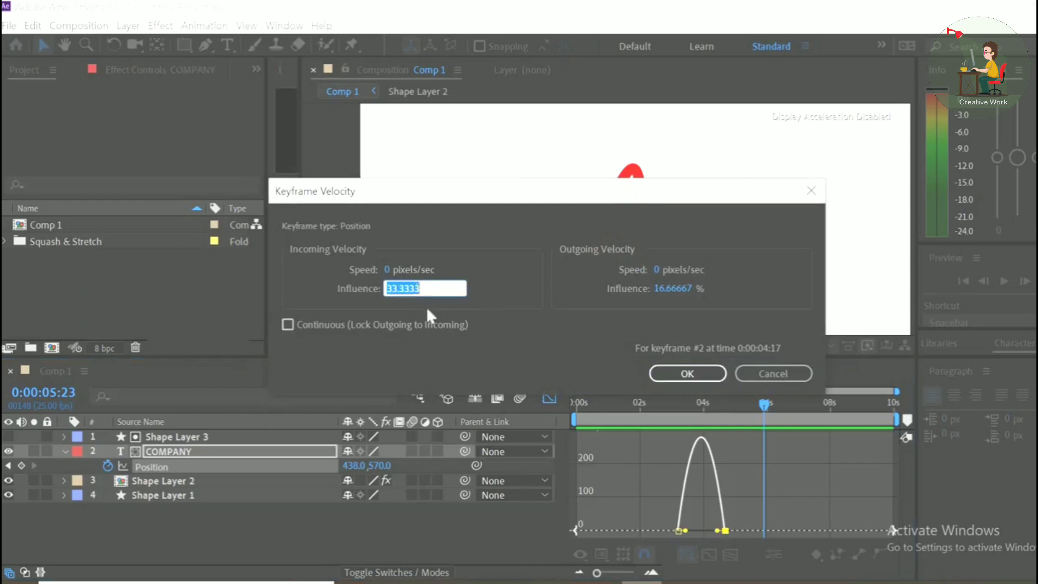
pyautogui.press('BackSpace')
pyautogui.click(672, 375)
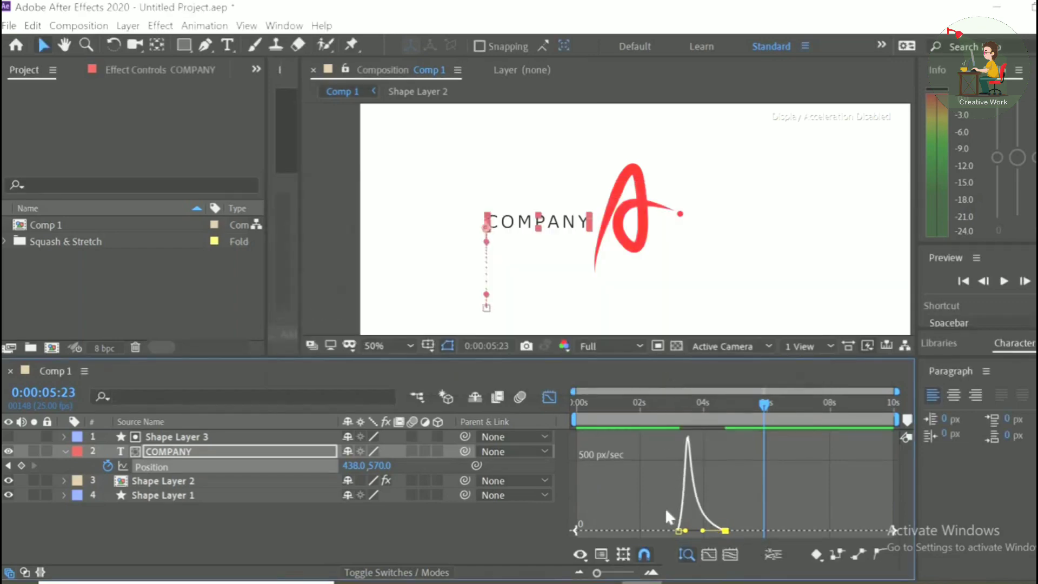
pyautogui.click(545, 400)
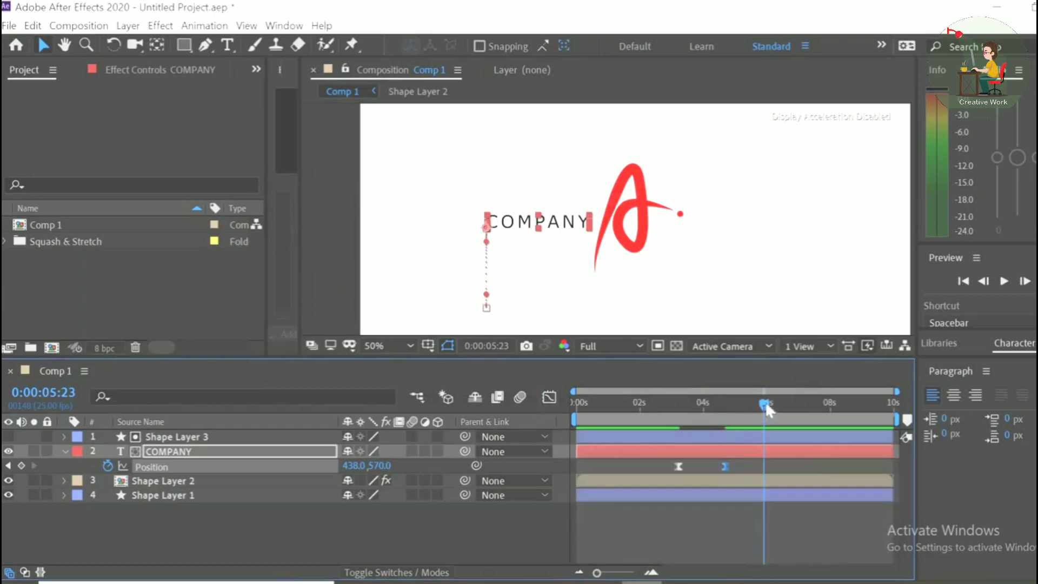
pyautogui.moveTo(765, 401); pyautogui.dragTo(534, 417)
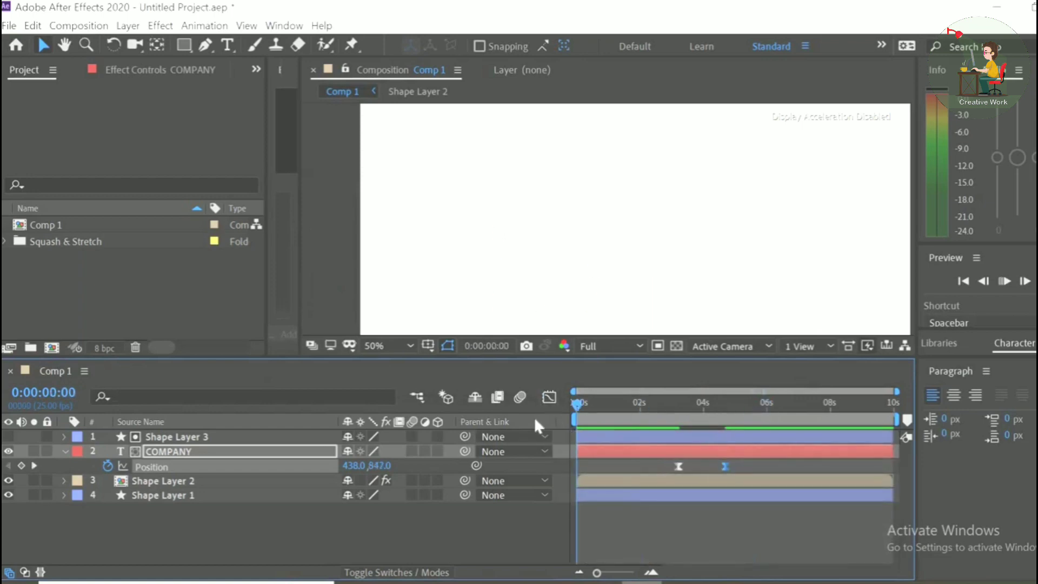
pyautogui.press('space')
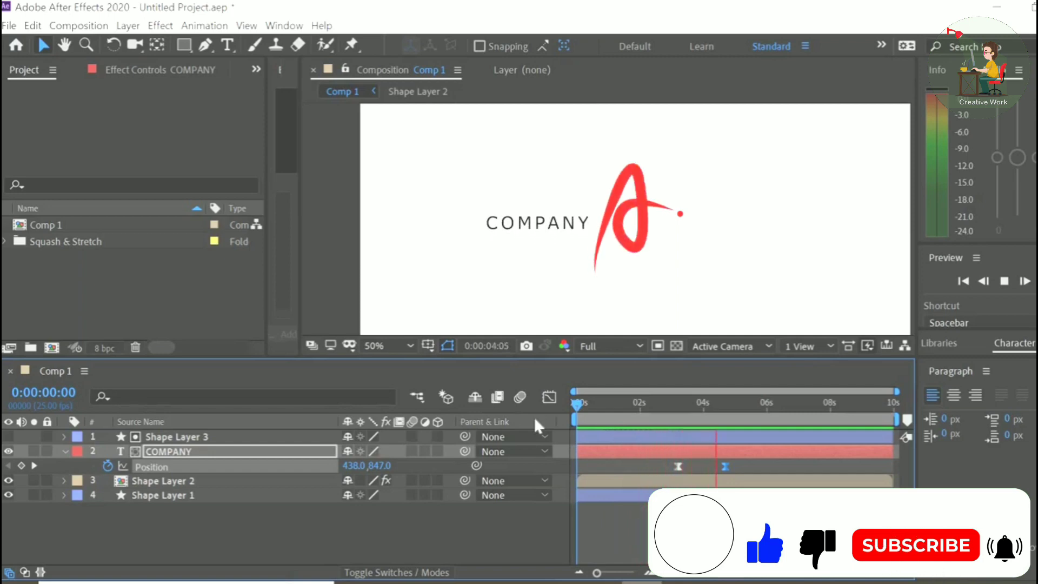
pyautogui.press('space')
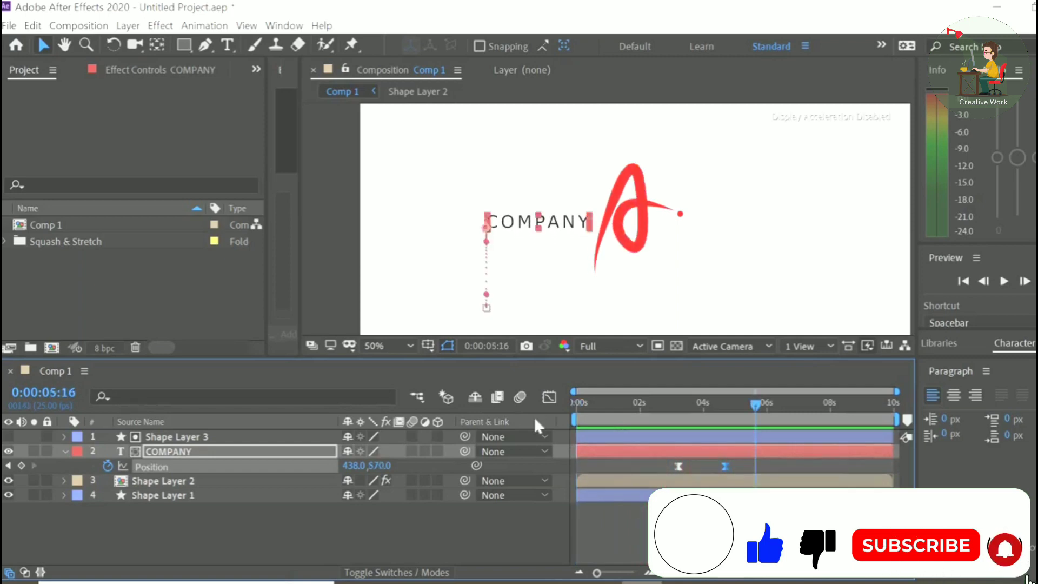